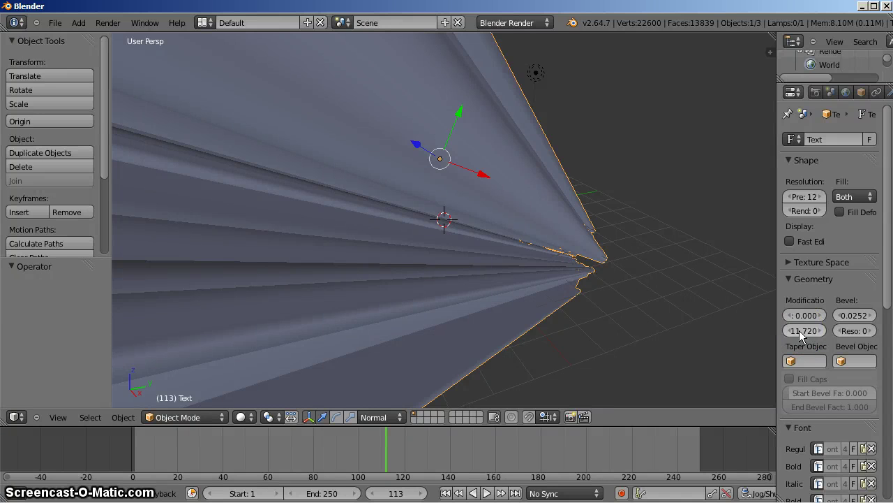
- Lower the title text's Geometry Extrude to 3.480 and orbit the view to inspect the lettering
drag(802, 332, 783, 328)
right_click(476, 223)
middle_drag(477, 223, 524, 246)
scroll(593, 253, up, 2)
scroll(594, 253, up, 4)
scroll(590, 249, down, 4)
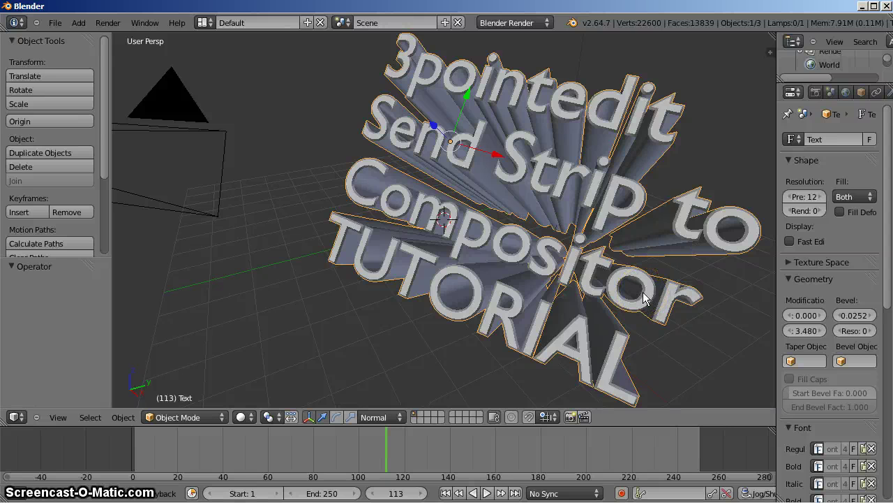
right_click(568, 285)
right_click(479, 100)
right_click(630, 164)
- Switch to the Video Editing layout and return the playhead to frame 0
click(217, 27)
click(234, 156)
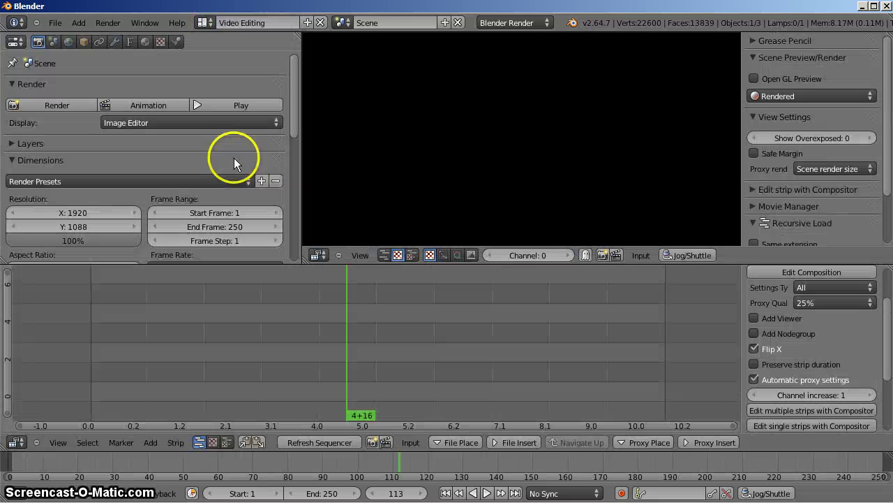
click(80, 374)
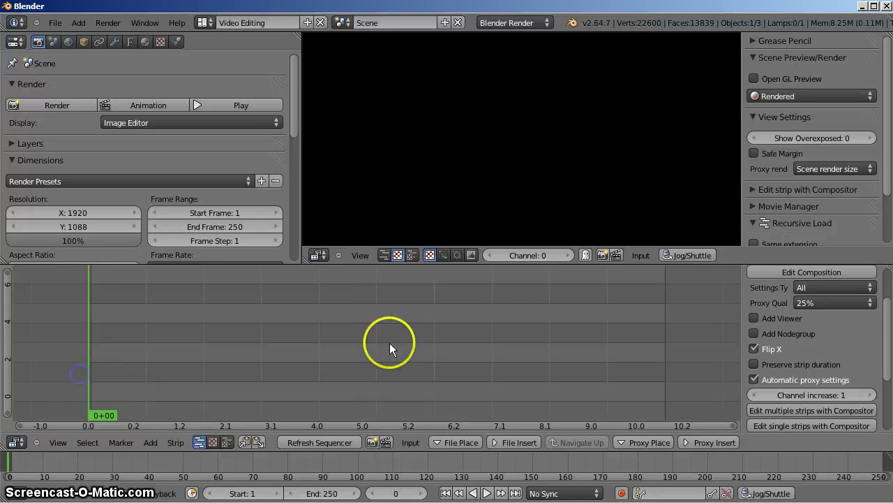
- Enable OpenGL preview with Bounding Box shading
click(764, 81)
click(771, 96)
click(783, 95)
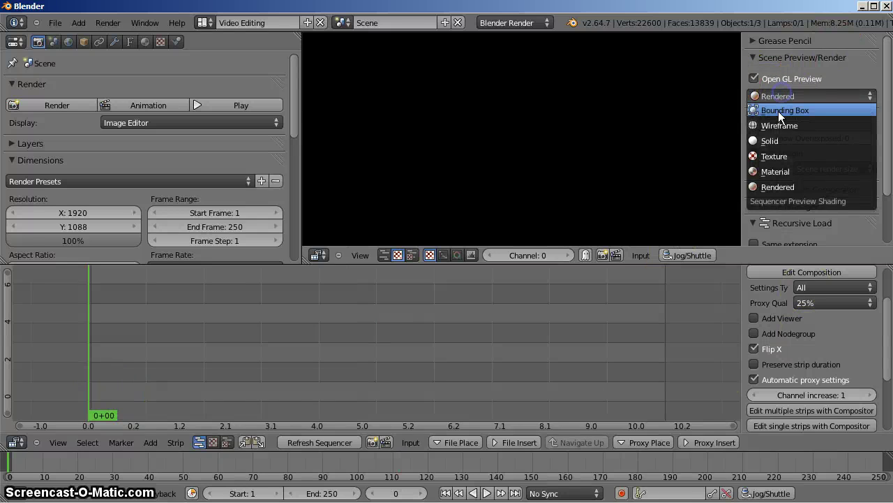
click(778, 111)
- Add the Skating with kids 308.MOV clip as a movie strip
key(shift+a)
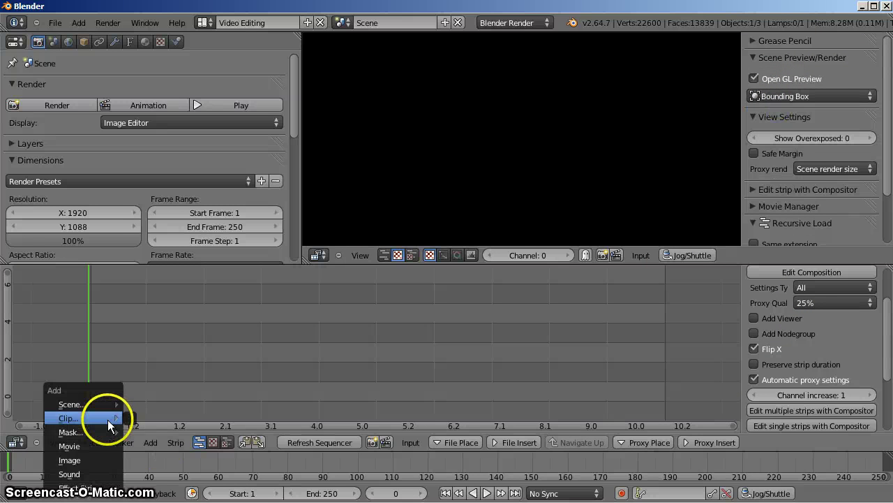
click(80, 446)
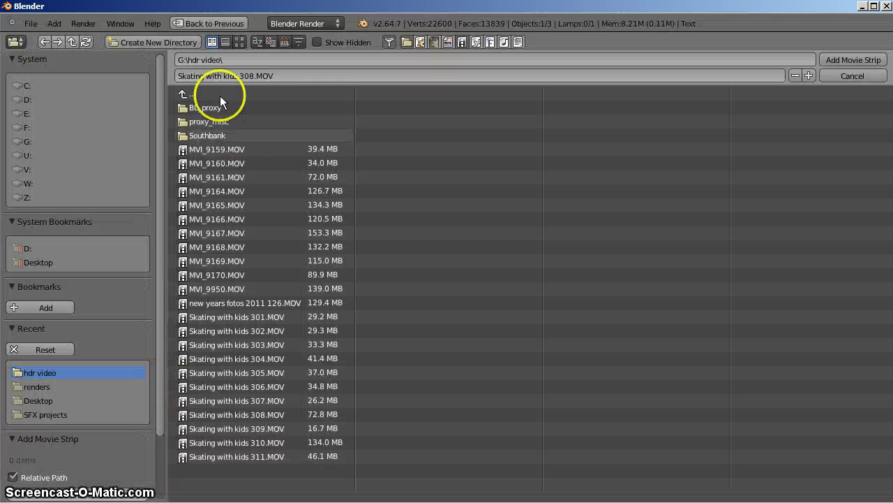
click(239, 42)
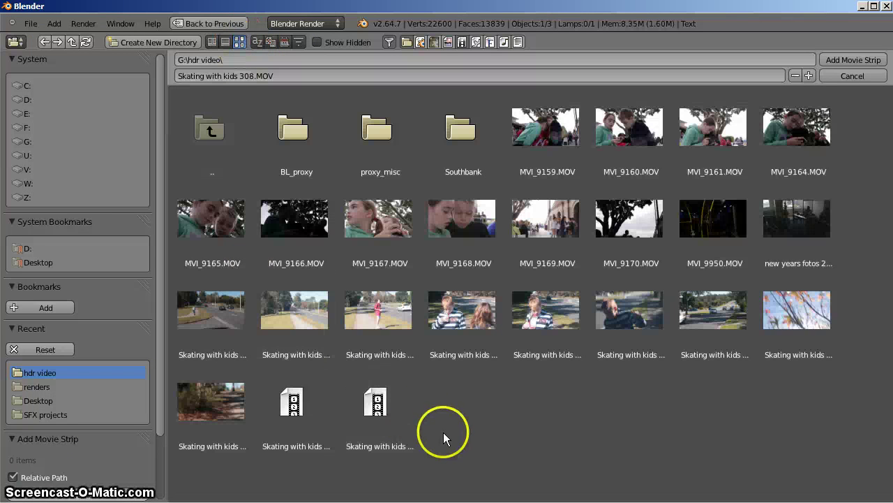
click(808, 323)
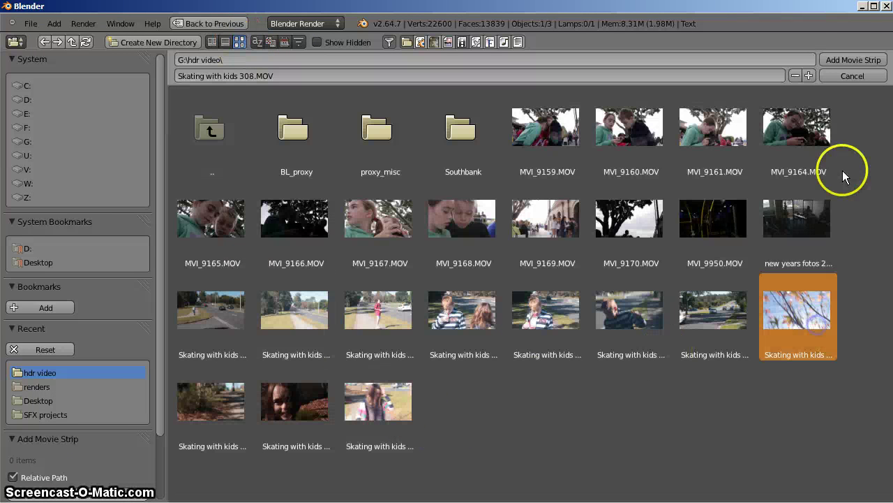
click(855, 60)
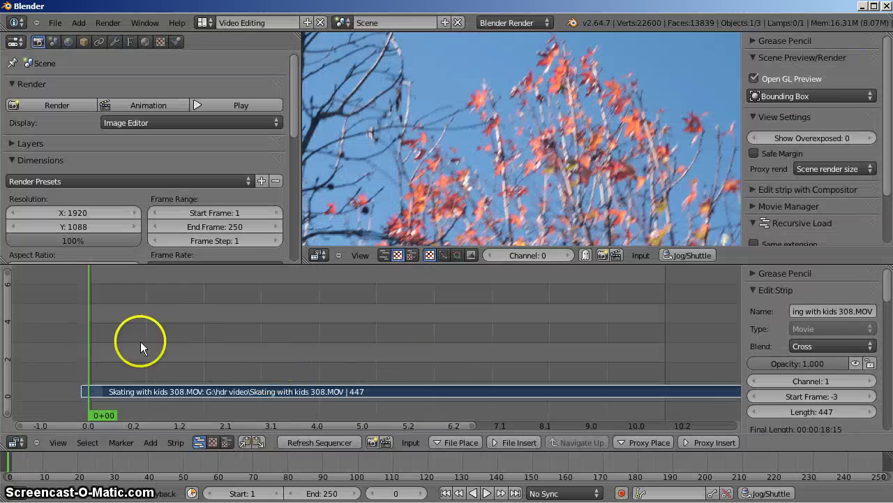
- Trim the skating strip's start and cut it at frame 161
ctrl+middle_drag(192, 337, 252, 304)
drag(149, 339, 224, 375)
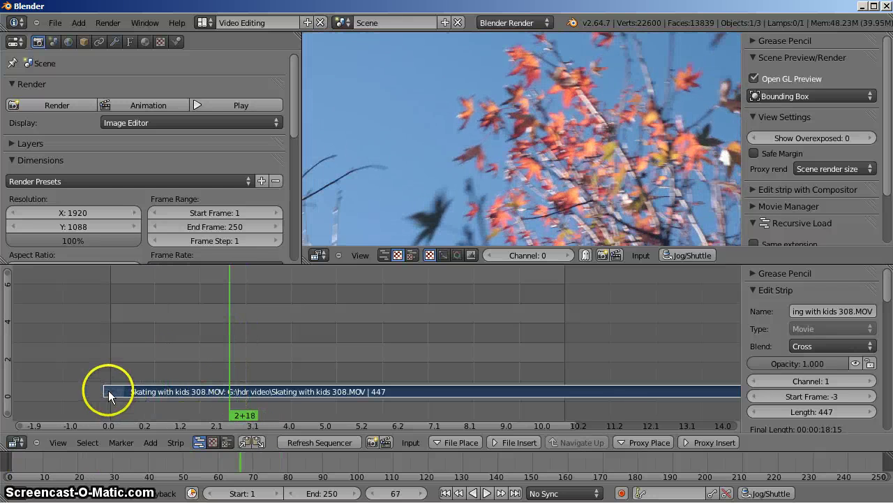
right_drag(114, 394, 237, 395)
click(243, 394)
drag(302, 362, 404, 354)
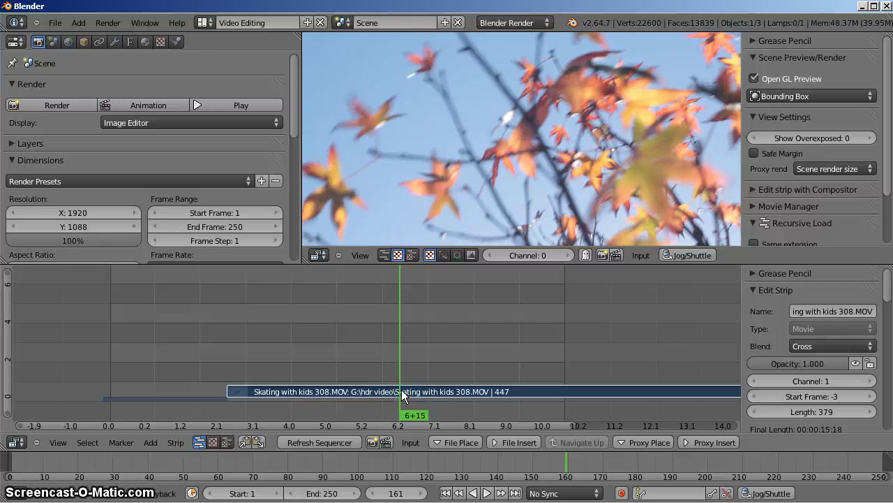
key(k)
- Cut the 308.001 strip again and cut the 308.002 piece at frame 398
middle_drag(458, 365, 313, 324)
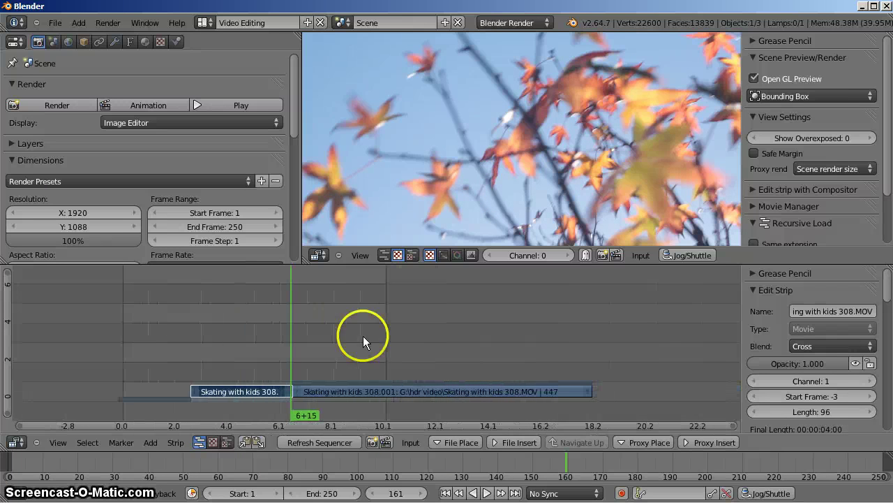
drag(361, 342, 448, 358)
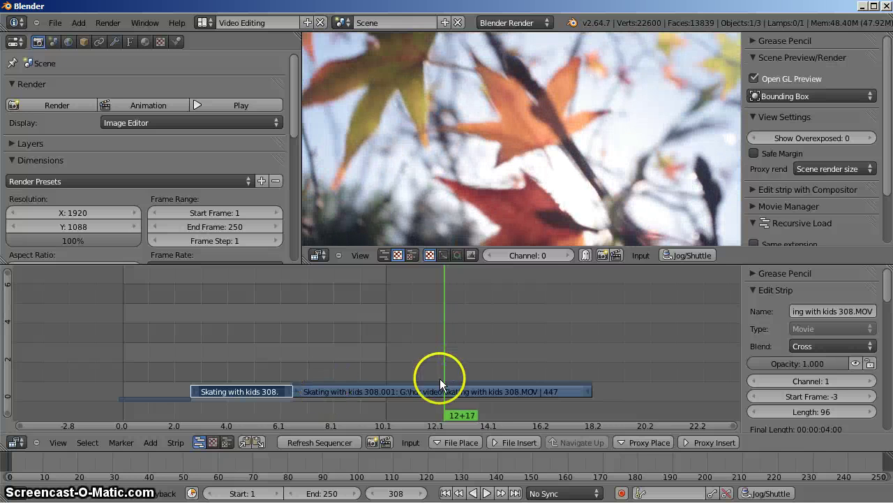
right_click(466, 387)
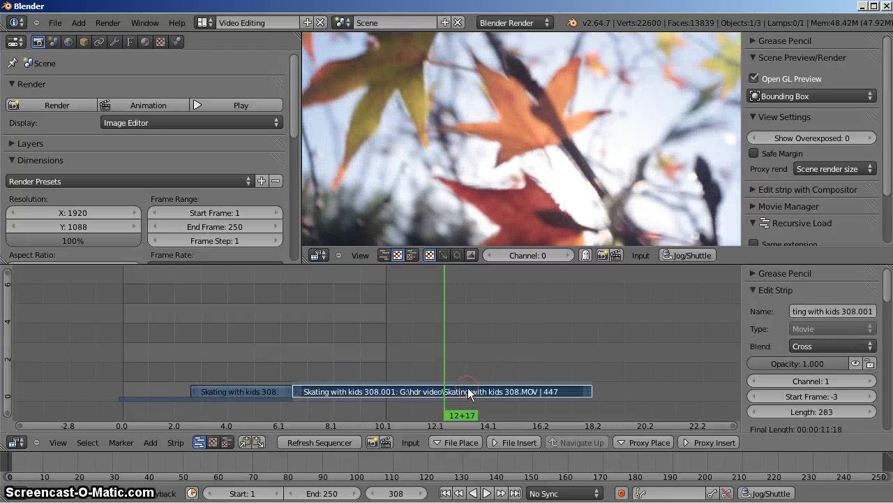
key(k)
drag(485, 367, 541, 360)
right_click(526, 389)
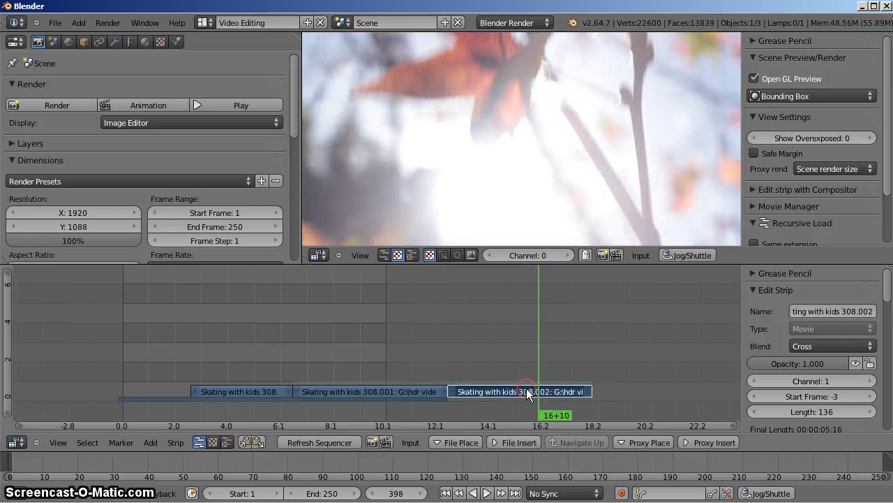
key(k)
- Move one short cut piece up to channel 2 and select the leftover pieces
right_drag(517, 392, 244, 370)
right_click(361, 388)
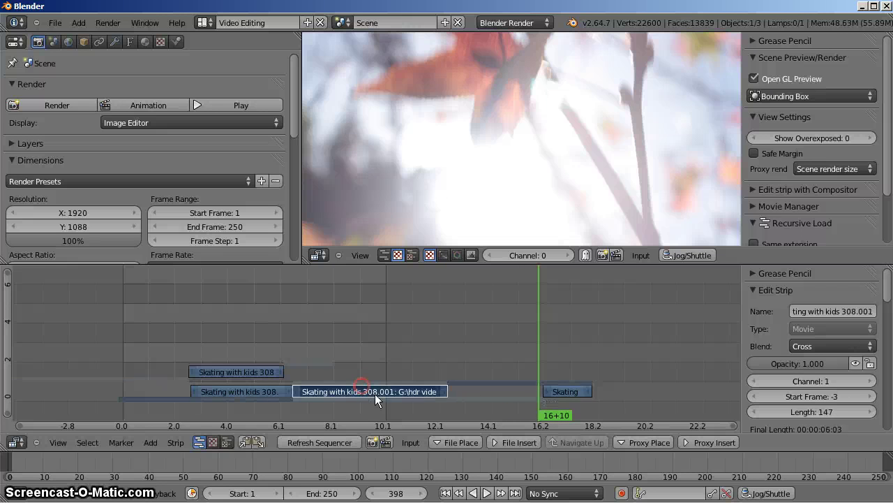
right_click(580, 392)
- Delete the selected leftover strips and zoom in on the remaining two pieces
key(x)
click(575, 392)
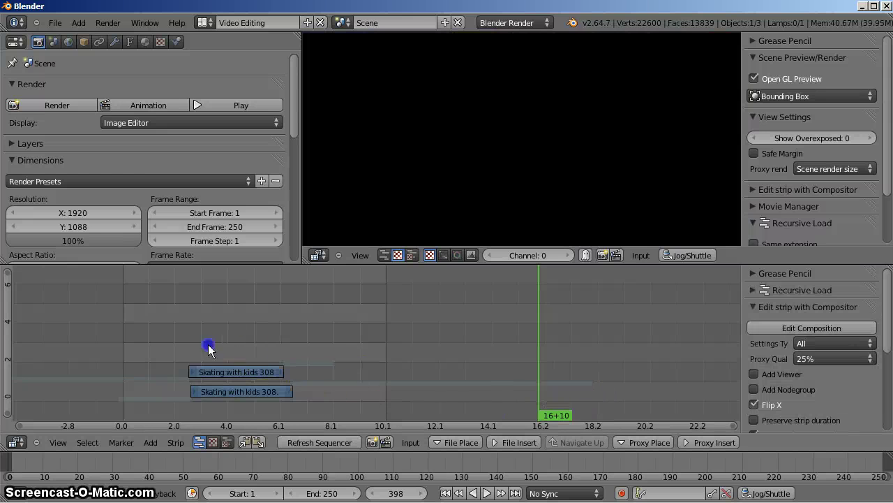
click(240, 349)
scroll(234, 365, up, 2)
middle_drag(232, 370, 202, 383)
drag(172, 360, 126, 350)
key(alt+a)
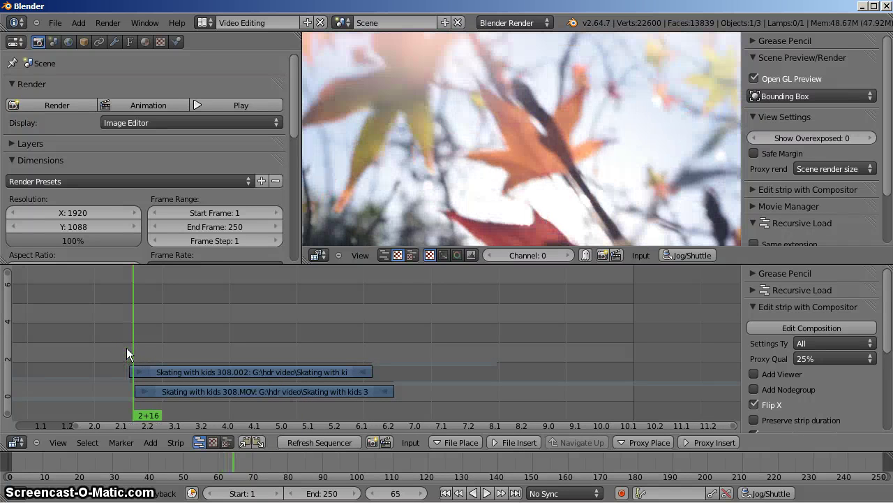
- Align the upper 308.002 strip's start with the lower strip and check its end frame
right_click(192, 372)
right_drag(192, 372, 192, 371)
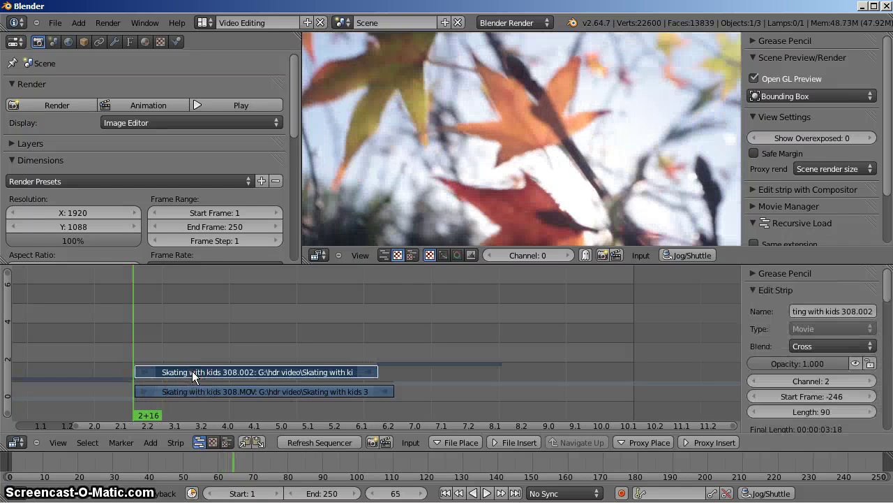
drag(179, 350, 382, 360)
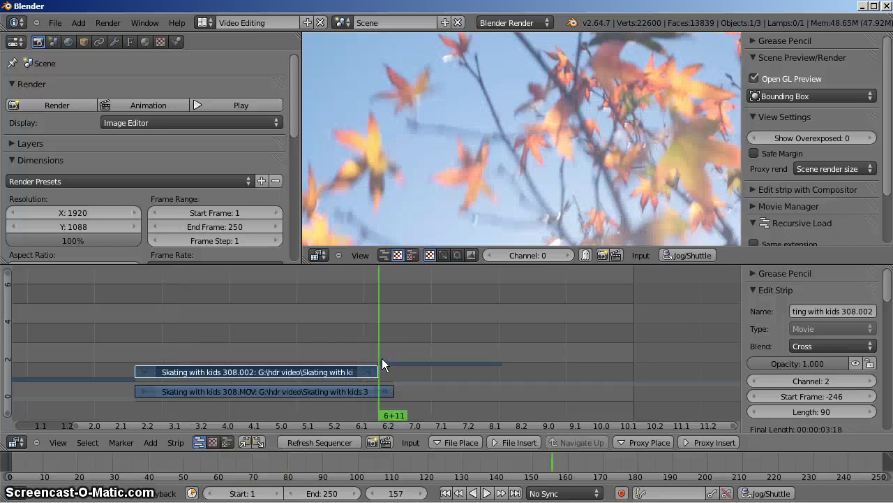
key(Page_Down)
click(383, 363)
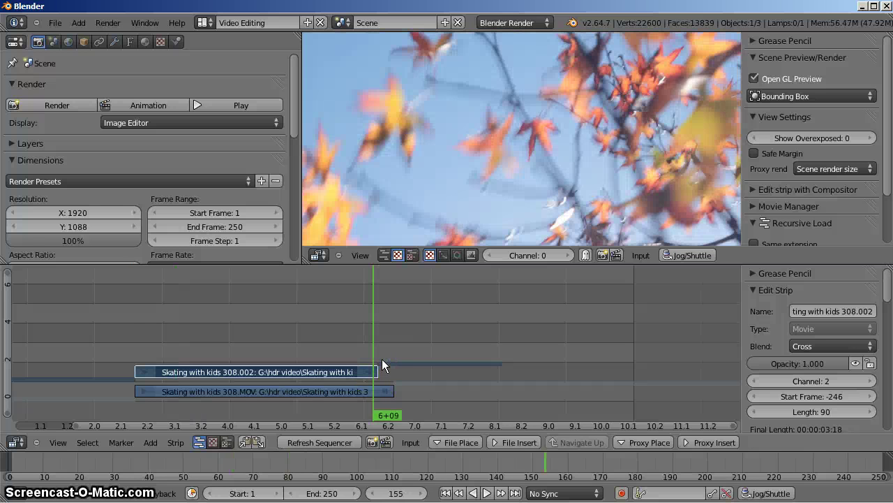
mouse_move(391, 359)
mouse_down()
mouse_move(379, 354)
mouse_move(395, 358)
mouse_up()
scroll(386, 386, up, 5)
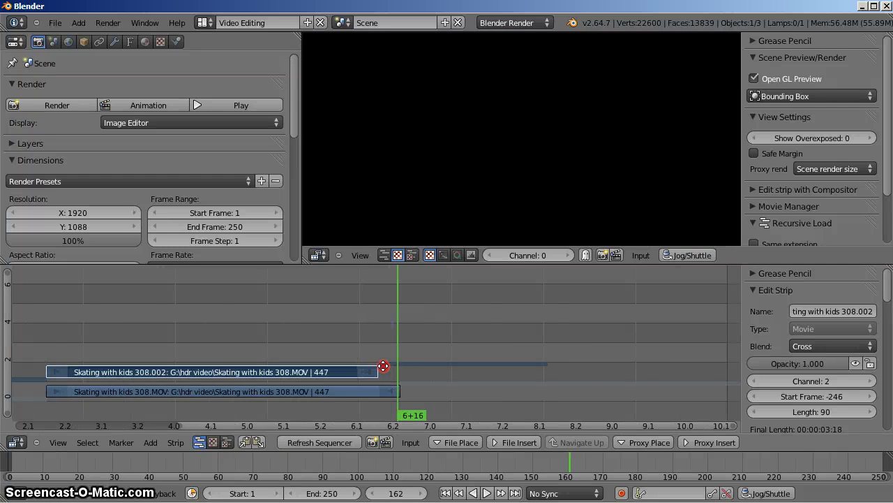
key(Left)
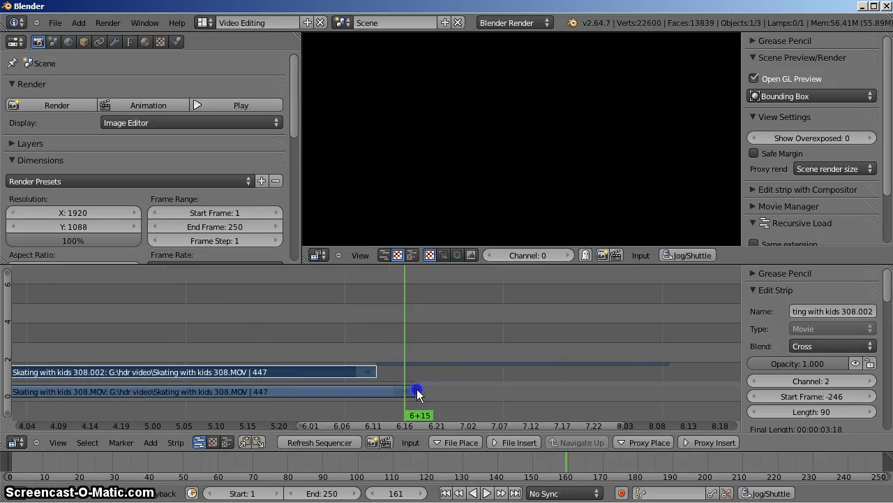
key(Right)
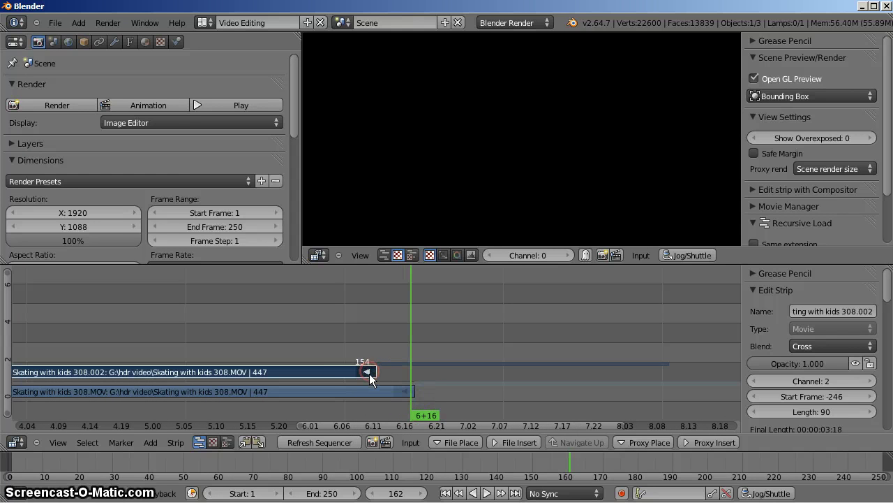
- Extend both strips' ends to frame 161 so they overlap exactly
right_drag(369, 373, 409, 372)
drag(380, 352, 352, 342)
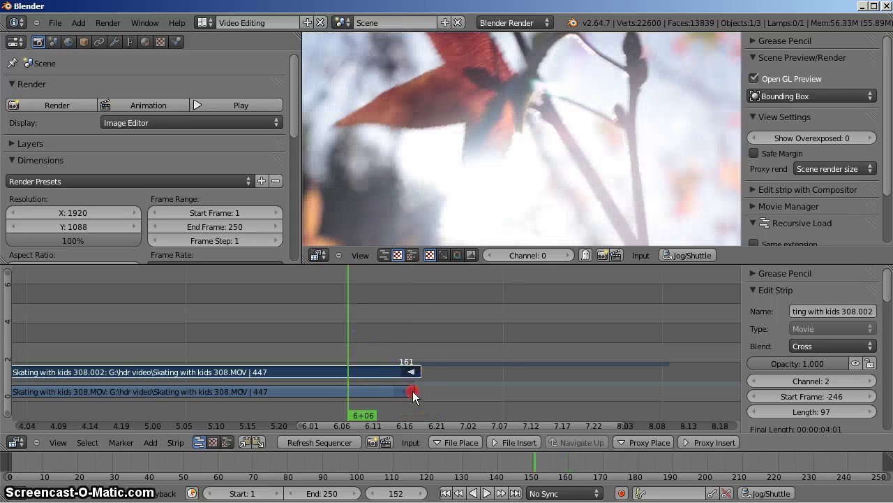
right_drag(413, 391, 419, 390)
drag(365, 345, 219, 346)
scroll(177, 335, down, 3)
middle_drag(218, 346, 309, 343)
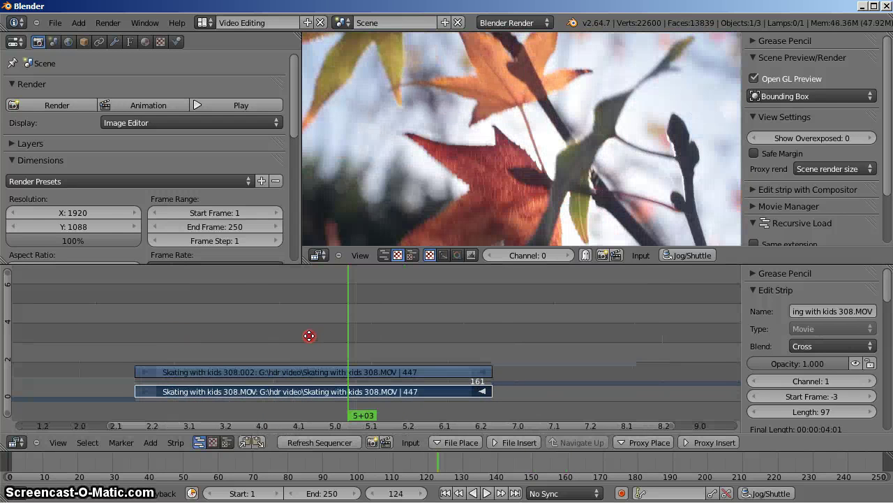
drag(310, 342, 240, 336)
scroll(488, 189, down, 2)
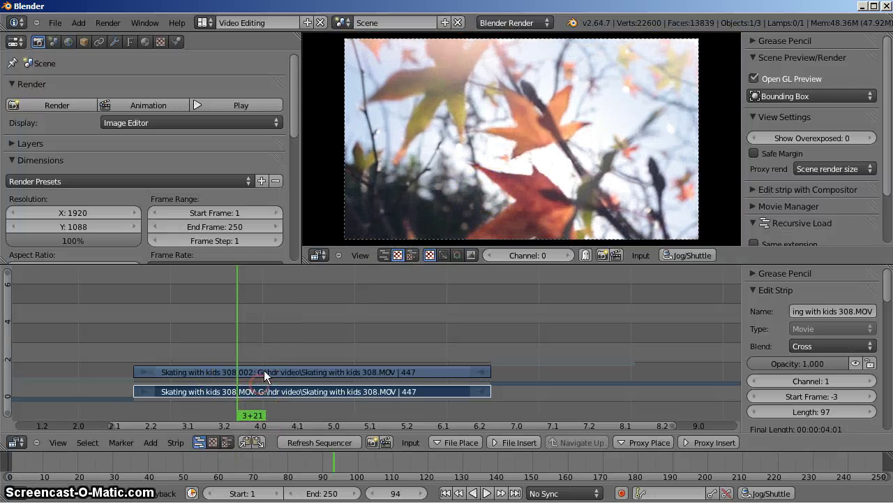
- Rename the lower skating strip to 'bottom'
right_click(263, 371)
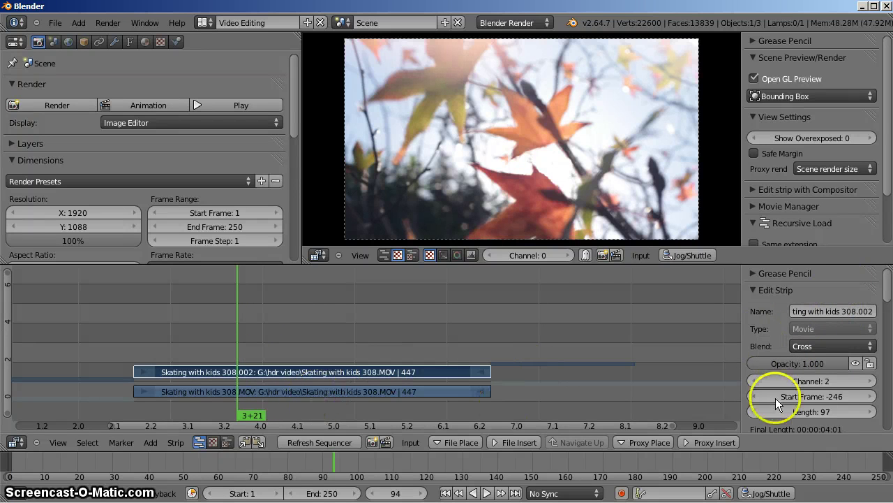
scroll(819, 376, down, 4)
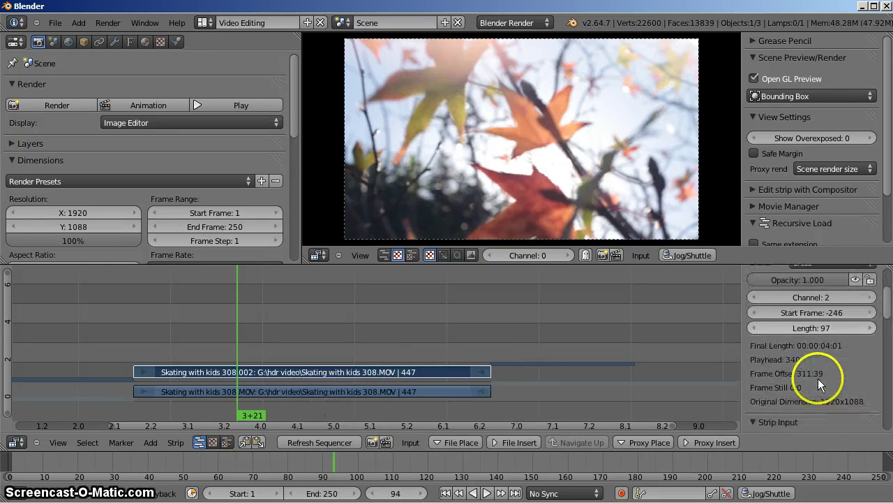
scroll(818, 378, up, 4)
click(266, 392)
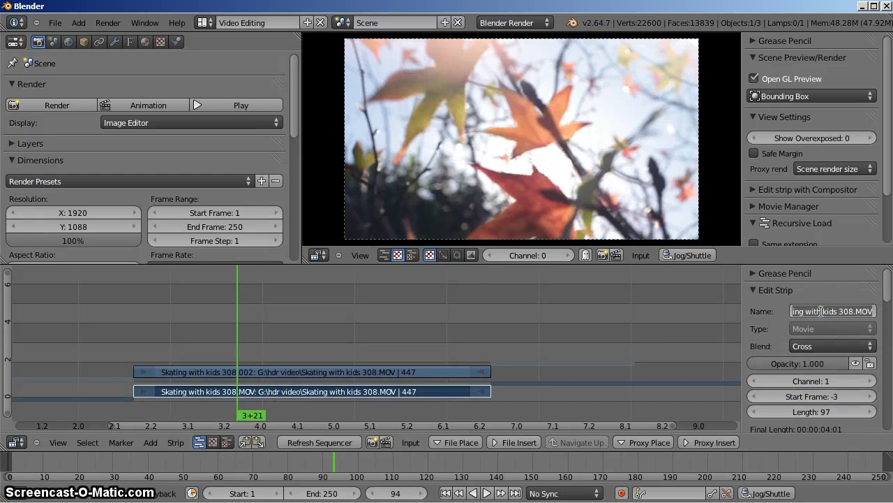
text(bottom strip)
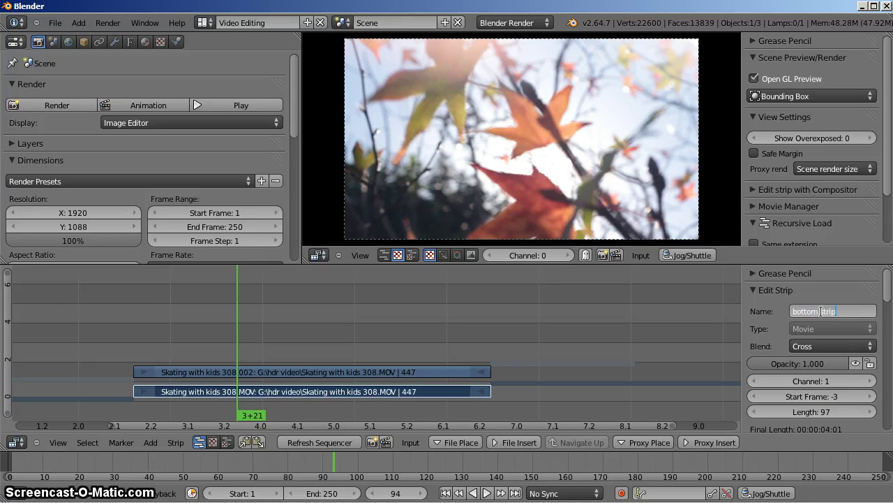
click(214, 344)
- Rename the upper channel-2 strip to 'top strip' and check both names
right_click(296, 372)
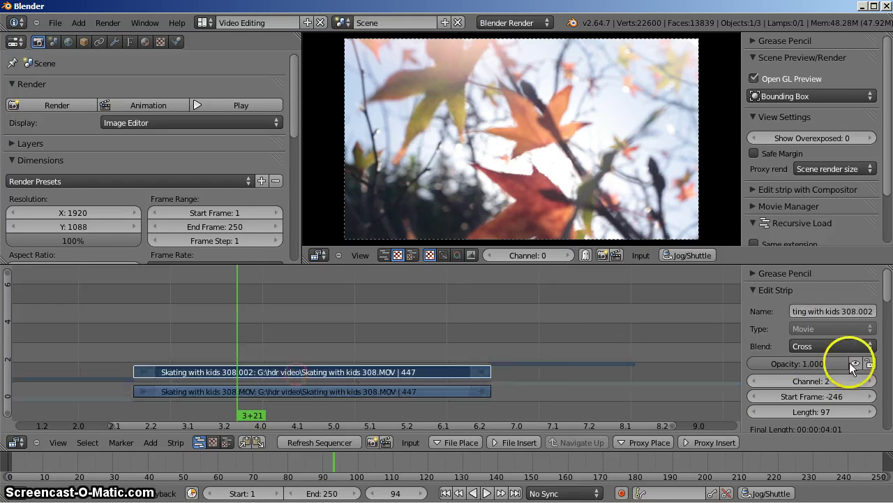
click(839, 311)
text(top strip)
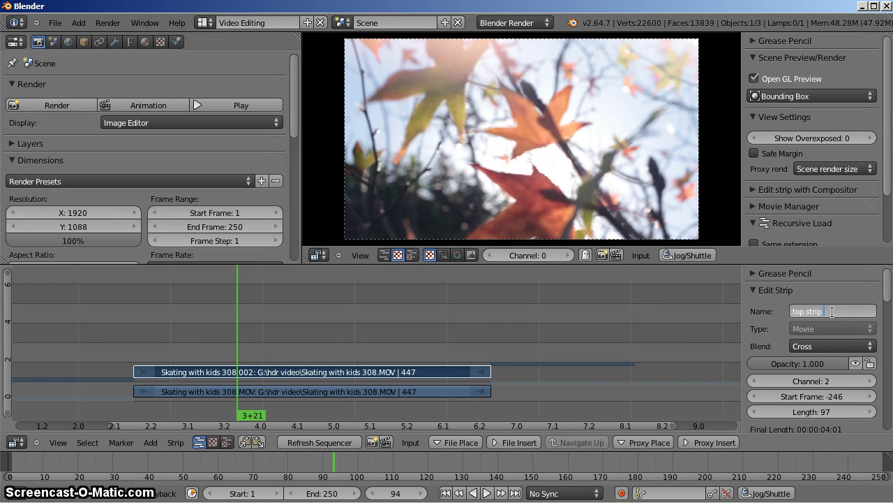
key(Return)
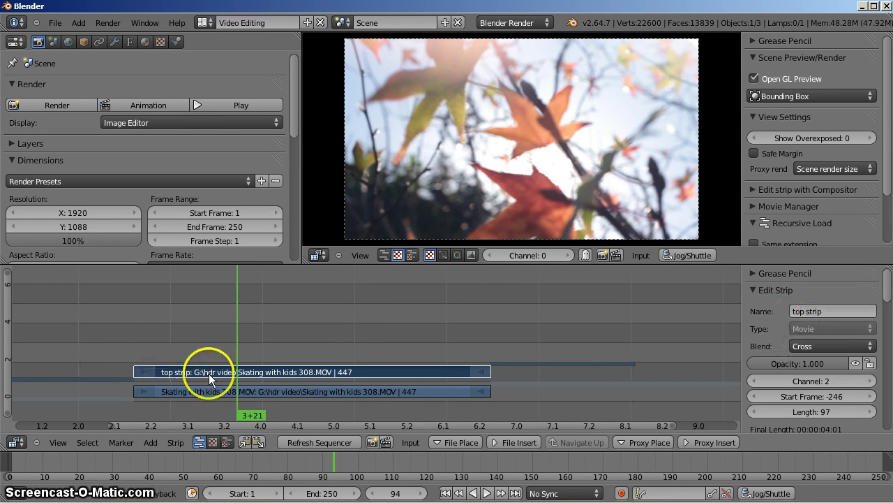
right_click(254, 388)
right_click(257, 371)
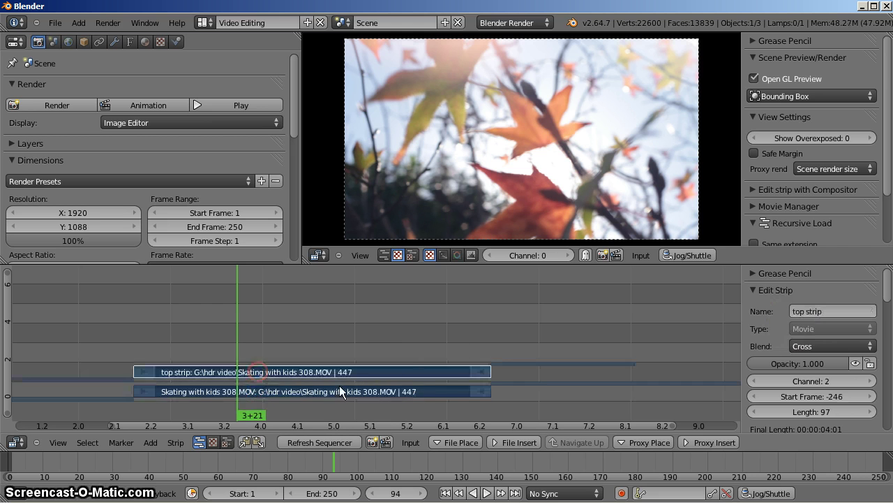
- Turn on Preserve strip duration in the strip-to-compositor settings
scroll(402, 376, down, 3)
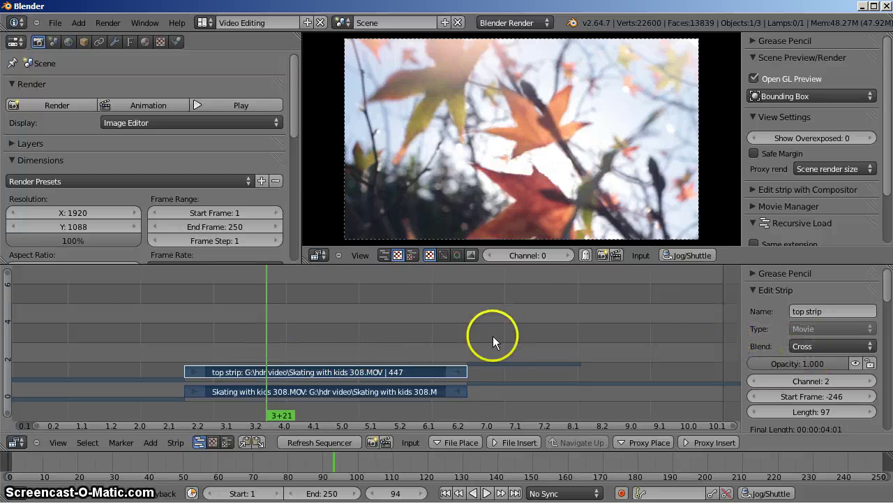
scroll(558, 339, down, 3)
scroll(424, 329, up, 1)
scroll(785, 317, down, 12)
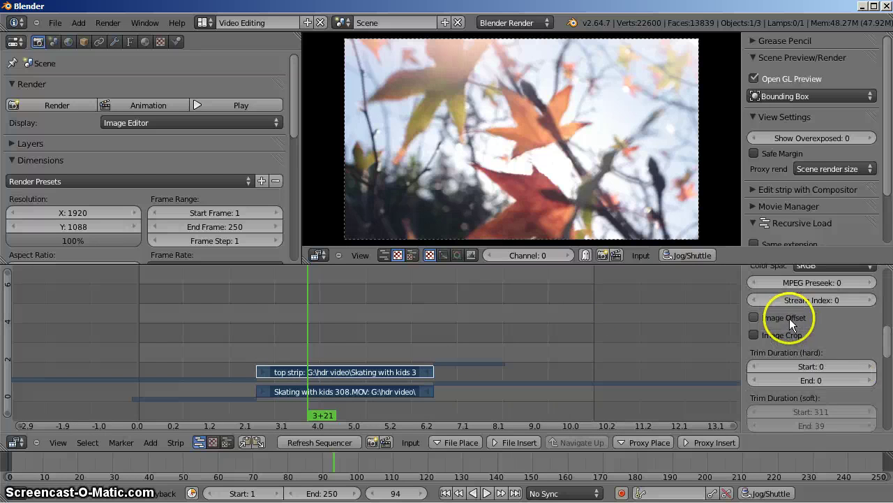
scroll(790, 319, up, 3)
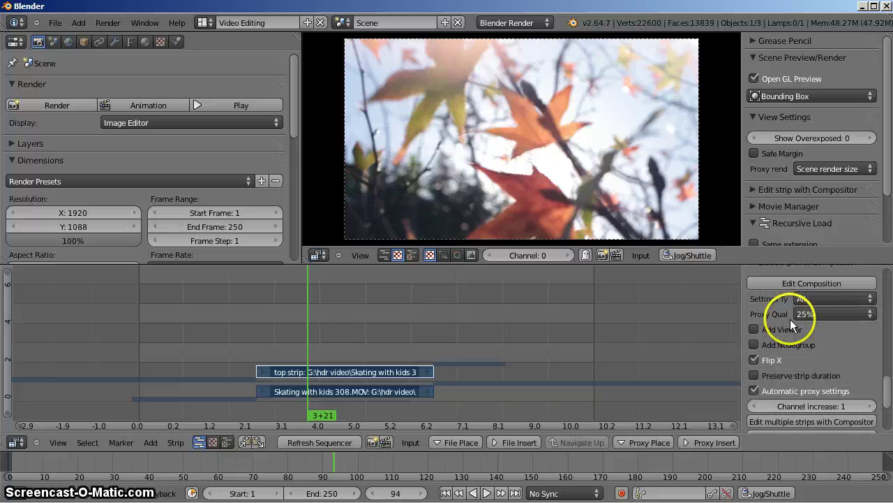
click(771, 373)
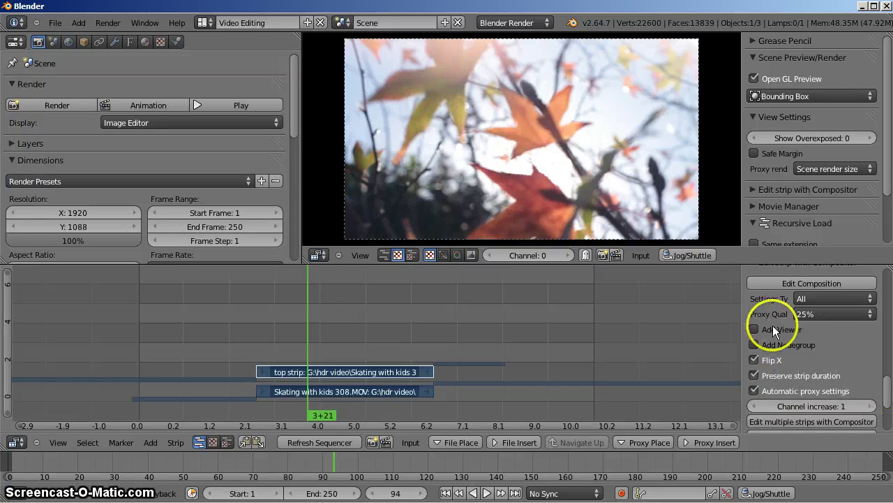
- Set the Compositing Screen option to Compositing
scroll(796, 328, down, 2)
scroll(818, 336, up, 2)
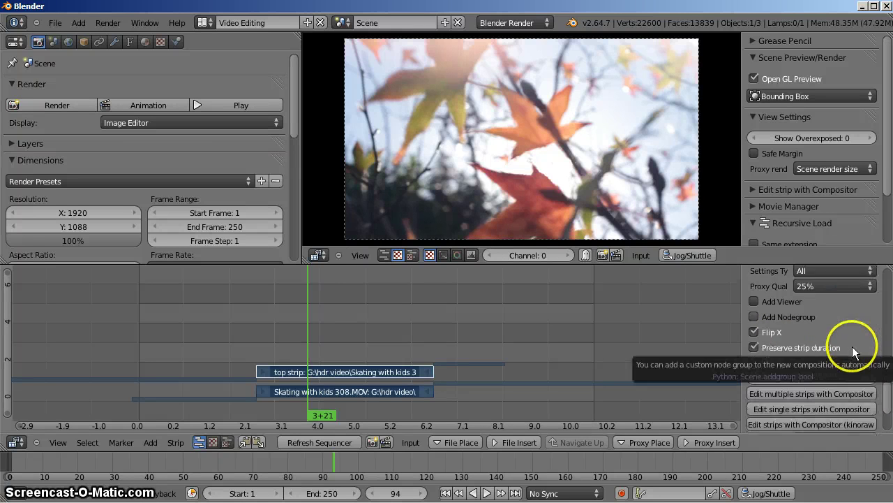
scroll(852, 346, down, 2)
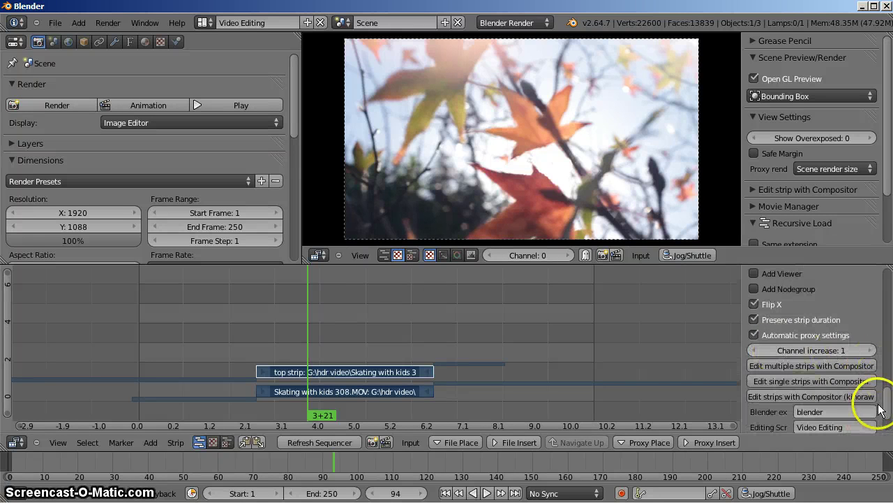
drag(741, 393, 691, 388)
scroll(738, 387, down, 2)
click(764, 388)
click(790, 393)
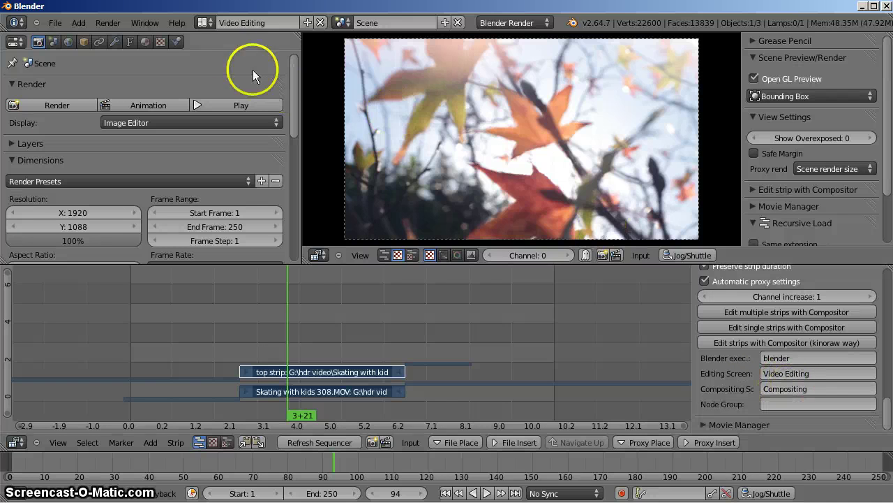
- Raise Channel increase to 2
click(203, 23)
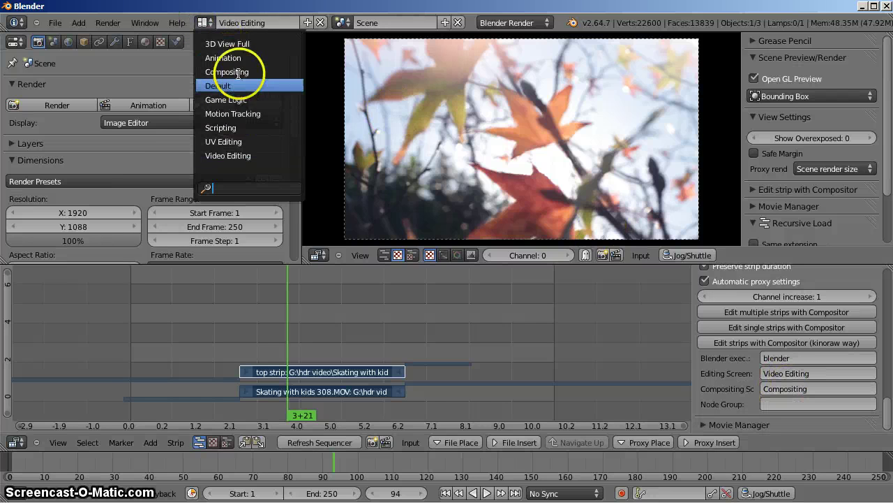
click(800, 423)
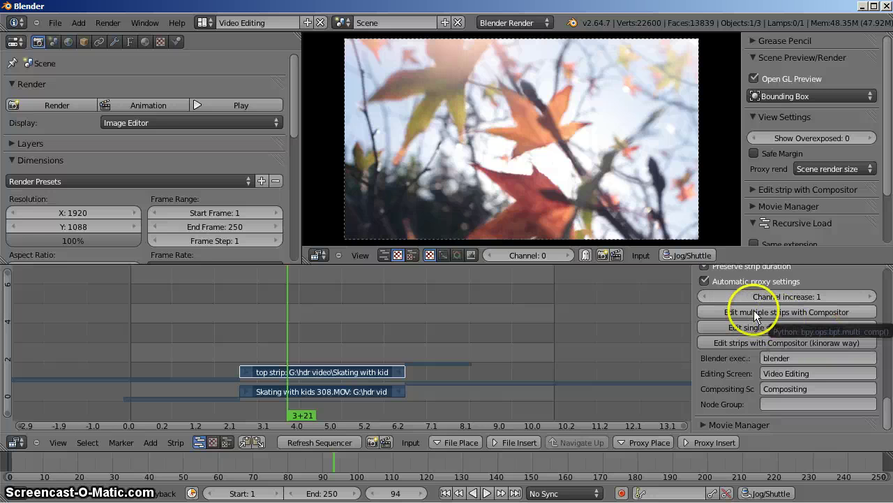
click(871, 296)
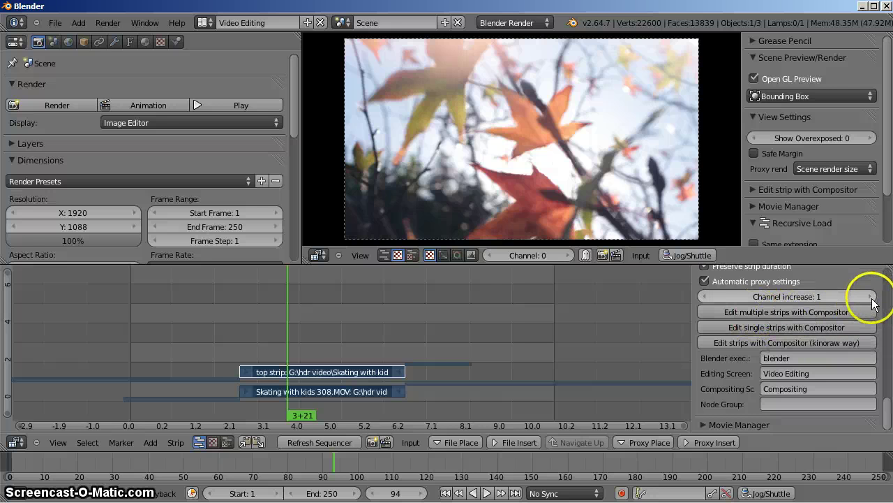
- Create the 'Skating with kids 308.MOV_Comp' scene strip above the clips and select it
click(786, 311)
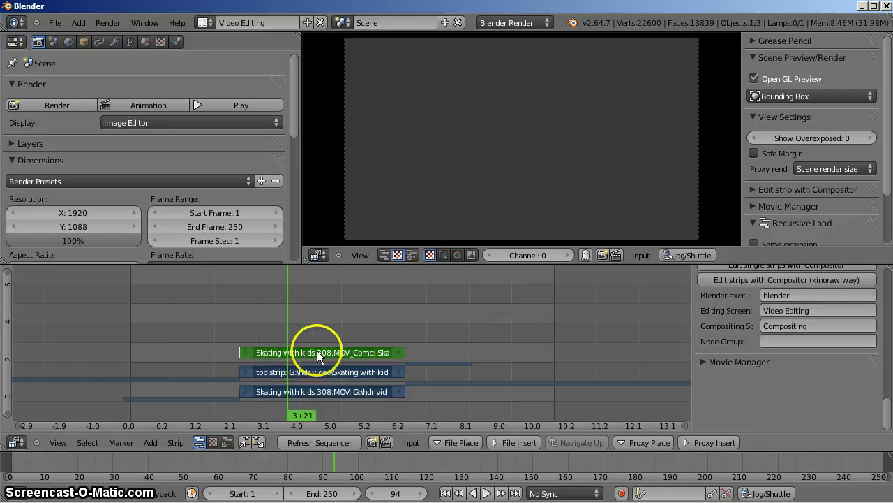
scroll(827, 300, up, 3)
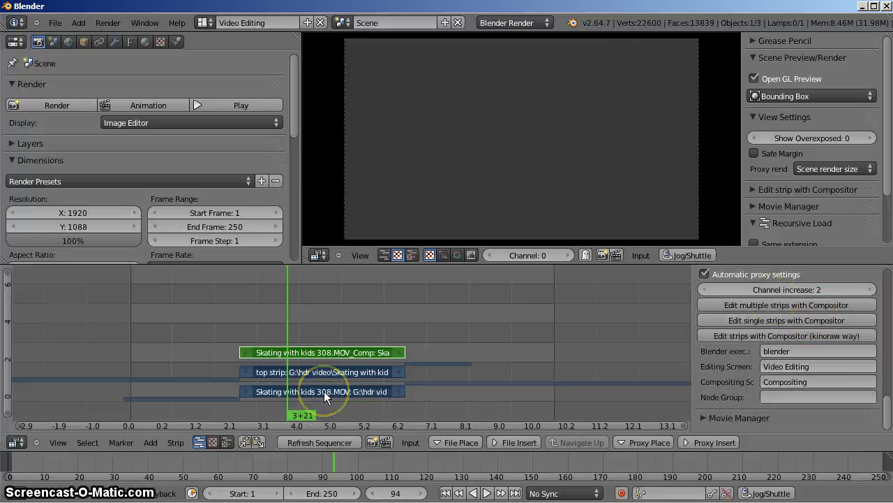
scroll(324, 374, up, 4)
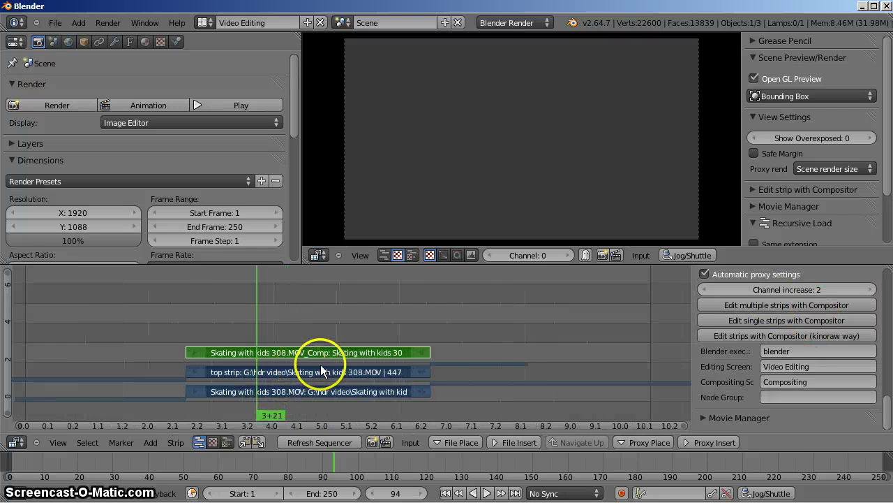
scroll(370, 361, up, 4)
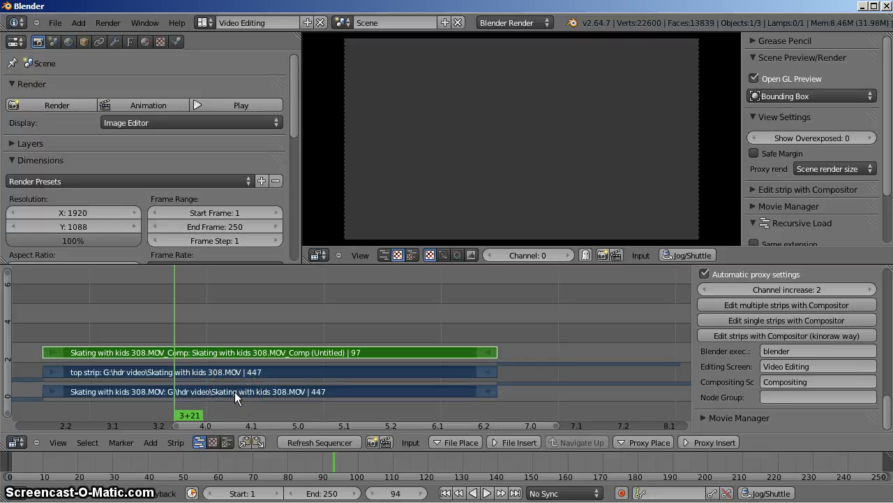
right_click(234, 391)
right_click(239, 355)
right_click(321, 356)
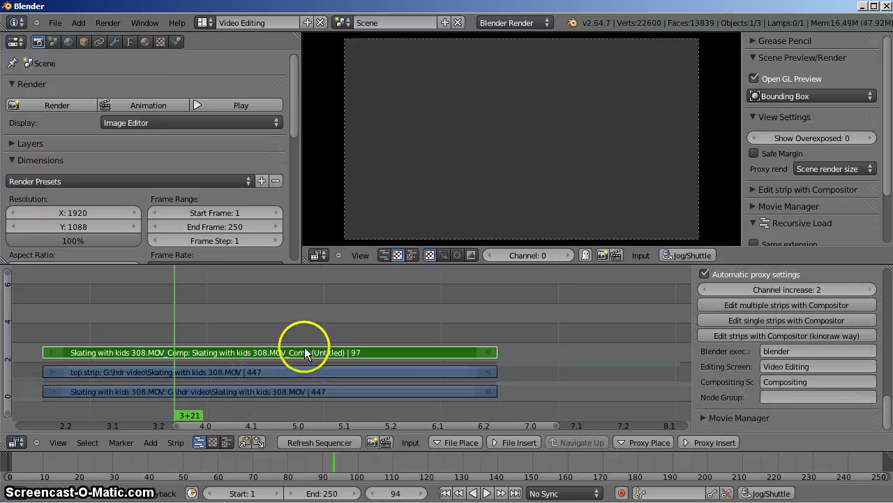
scroll(242, 370, down, 2)
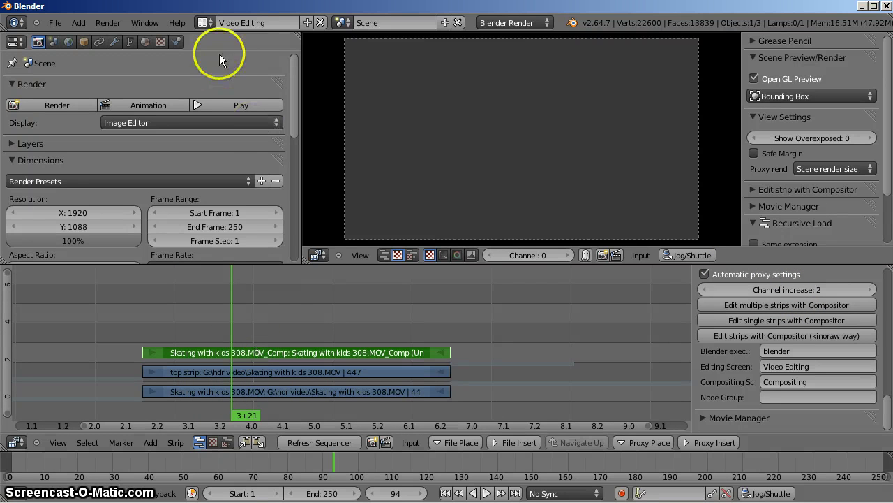
scroll(811, 321, up, 4)
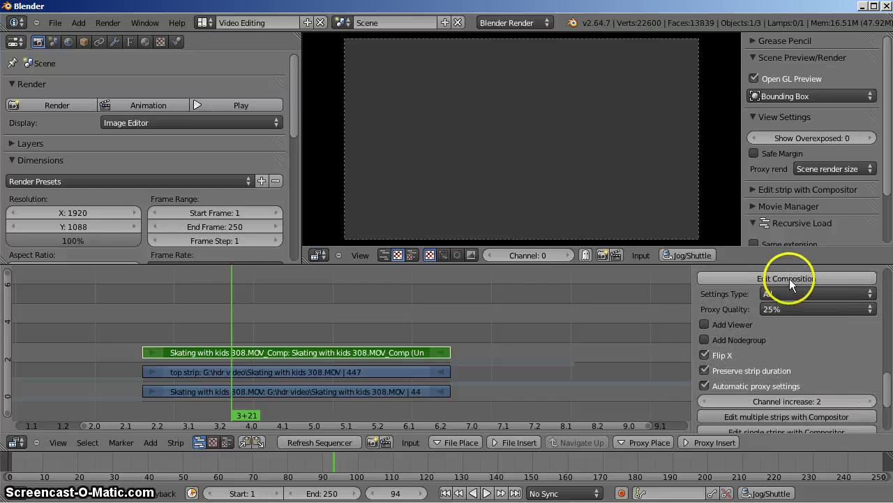
- Open the composition's node setup and maximize the Node Editor
click(789, 279)
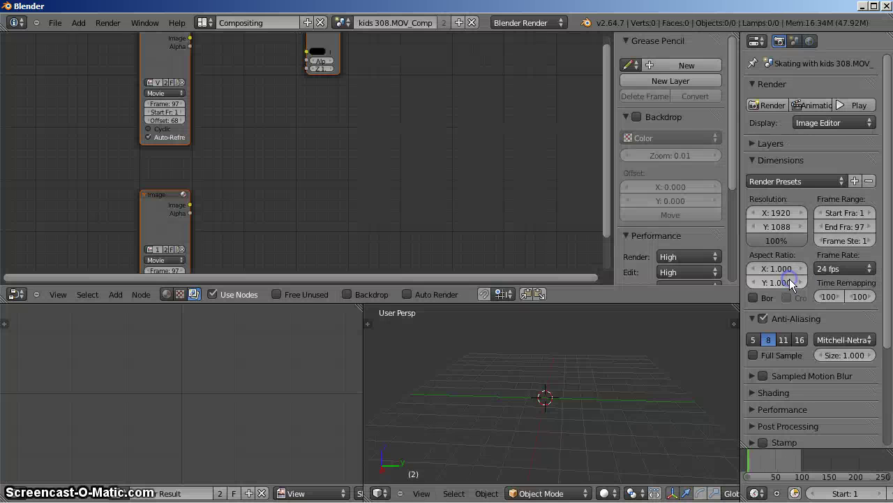
click(493, 478)
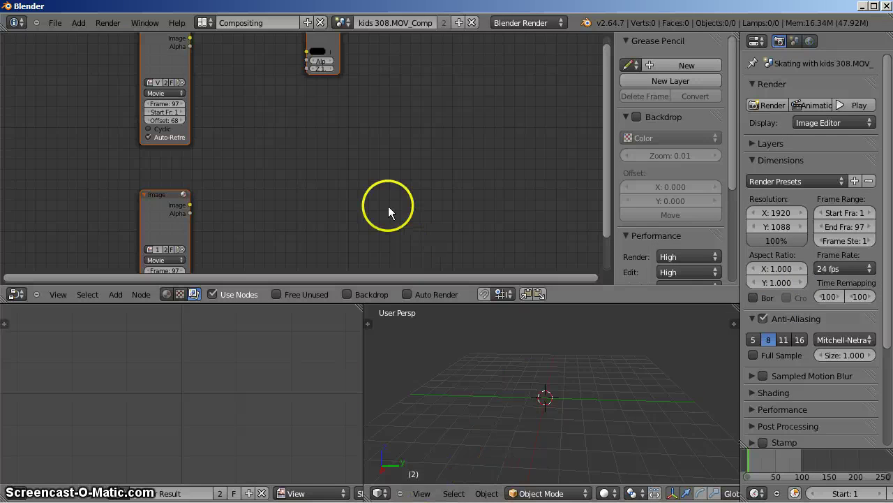
scroll(293, 188, down, 2)
scroll(293, 189, down, 1)
scroll(293, 189, up, 1)
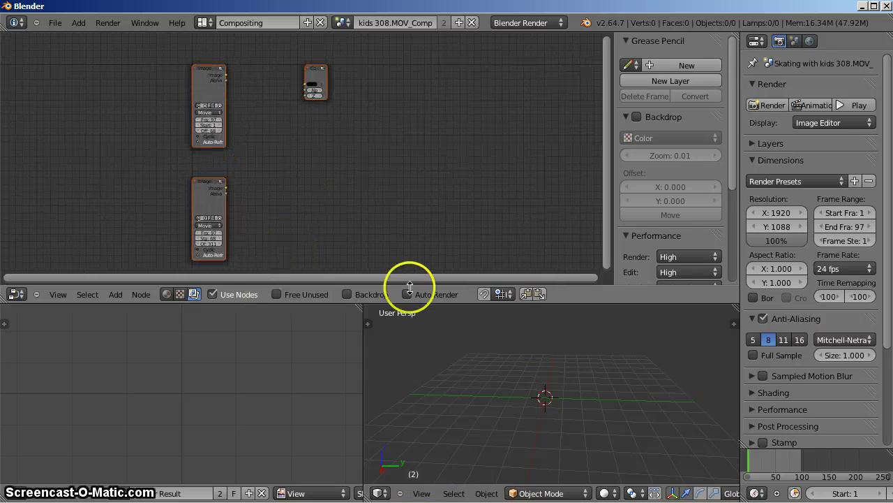
key(ctrl+Up)
scroll(380, 313, up, 2)
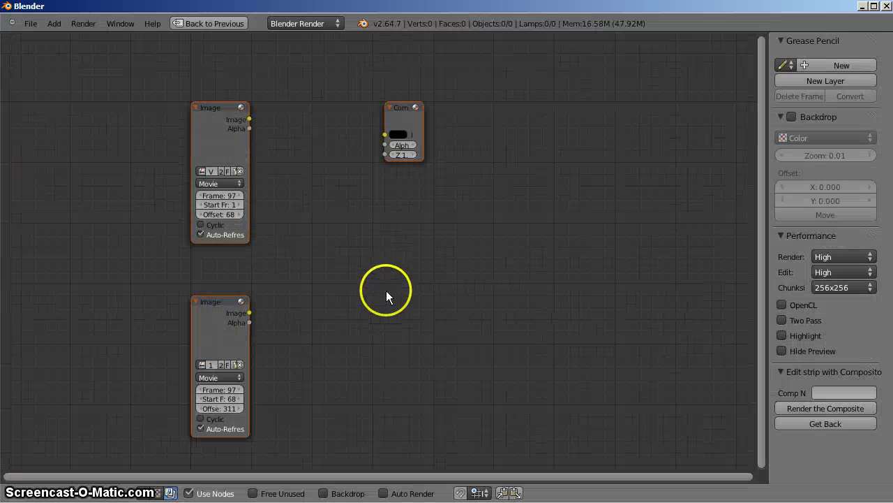
scroll(357, 376, up, 1)
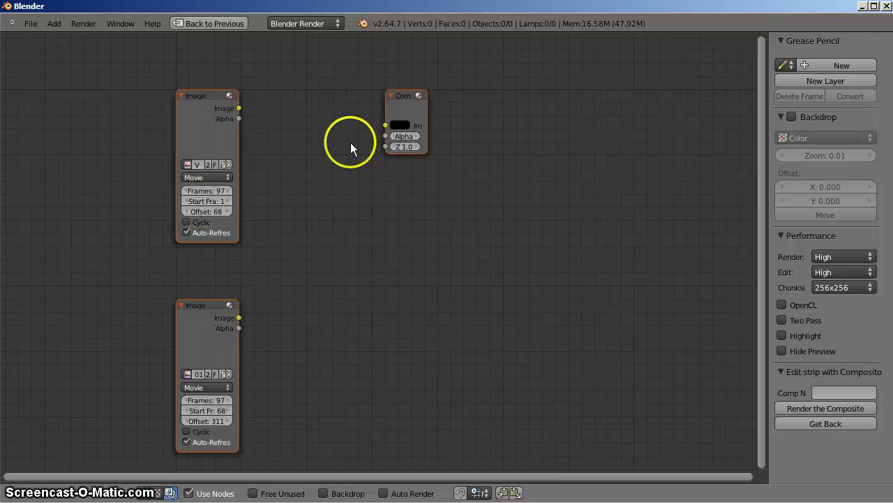
- Move the Composite node right, nudge both Image nodes, and recentre the view
drag(402, 98, 527, 227)
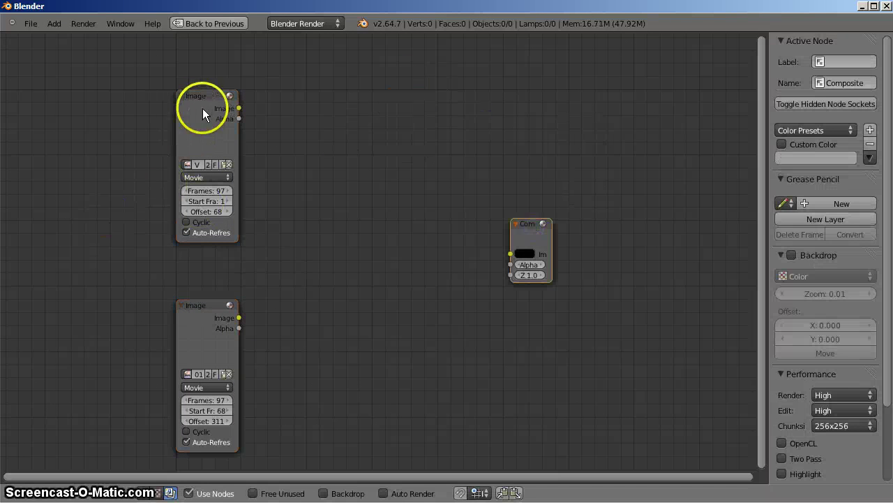
drag(194, 118, 185, 115)
drag(200, 311, 183, 299)
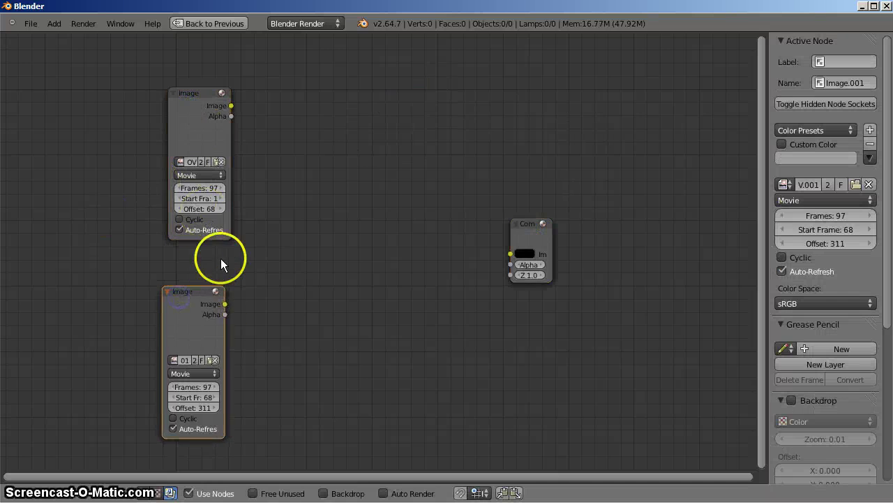
scroll(240, 293, up, 3)
scroll(261, 364, up, 2)
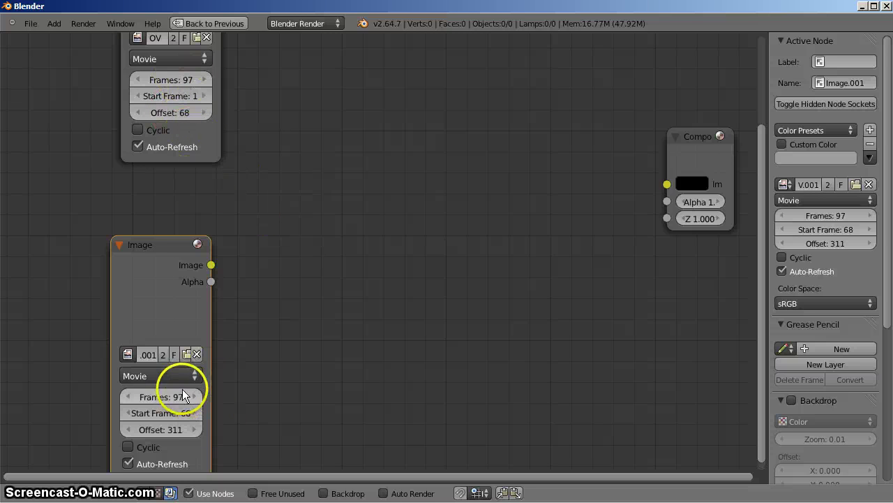
scroll(288, 322, down, 2)
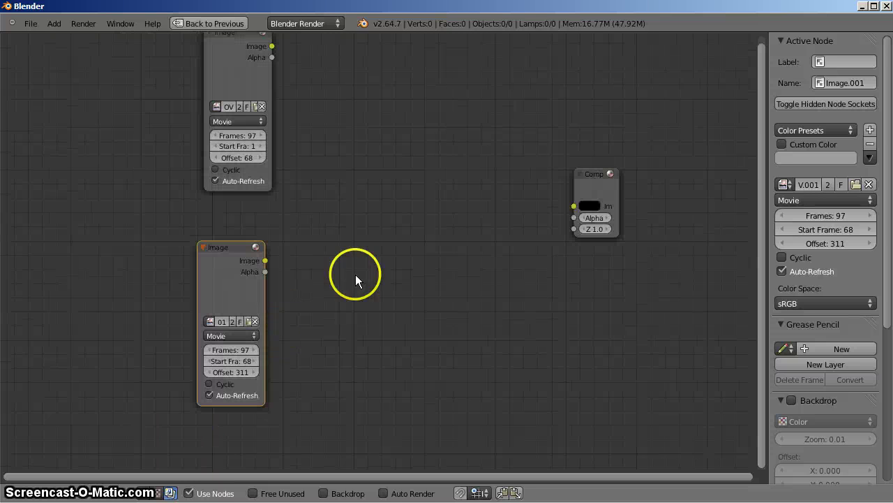
middle_drag(375, 242, 324, 284)
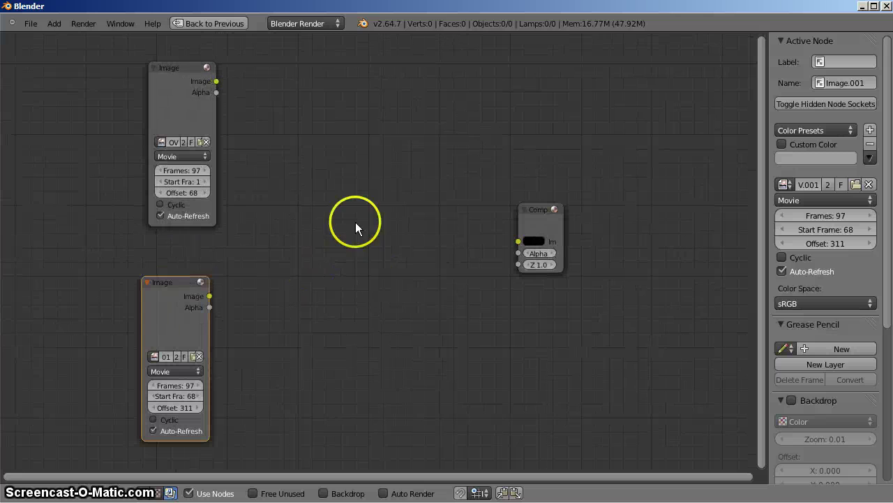
- Add a Viewer node for the Image nodes and show it as a Backdrop
ctrl+shift+click(194, 102)
drag(303, 83, 562, 86)
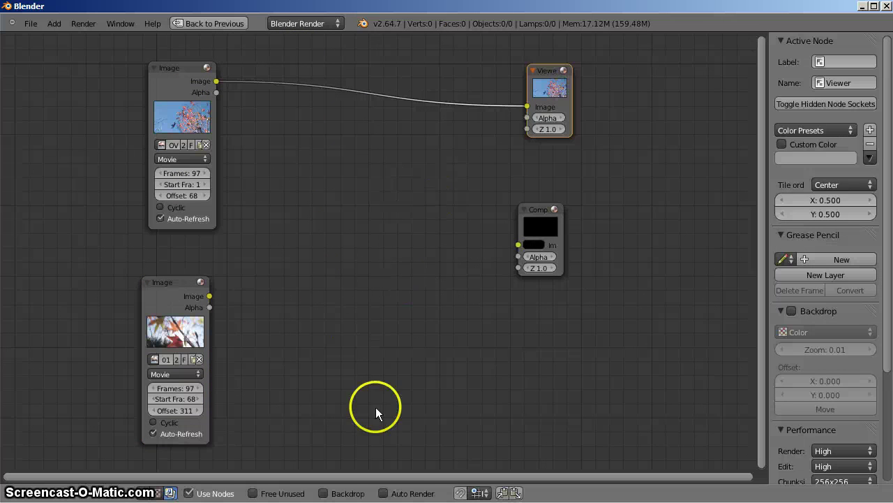
ctrl+shift+click(181, 287)
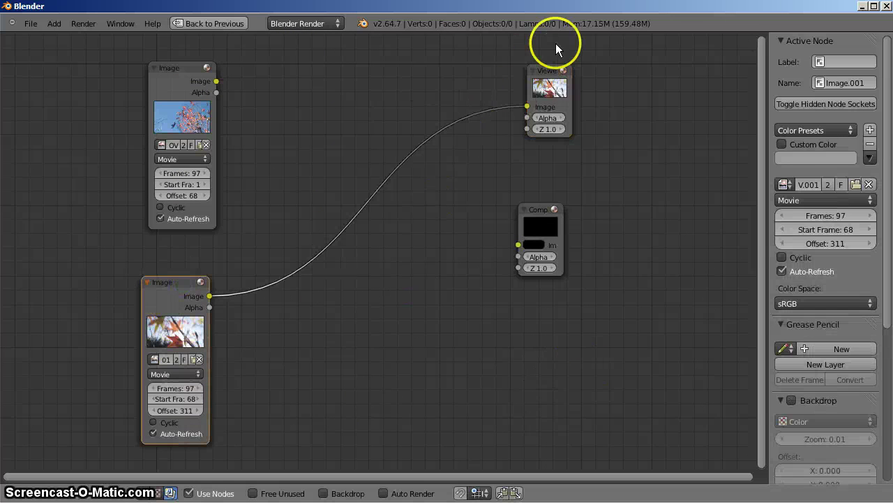
drag(551, 88, 552, 97)
click(252, 434)
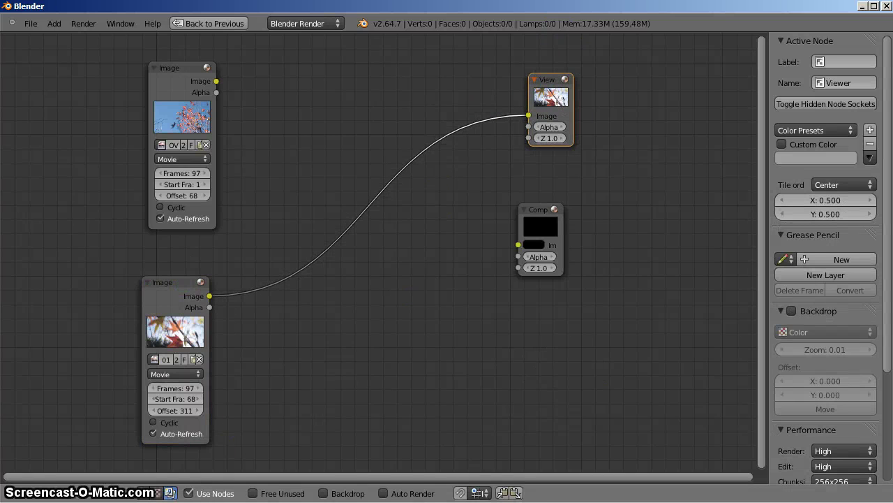
click(322, 493)
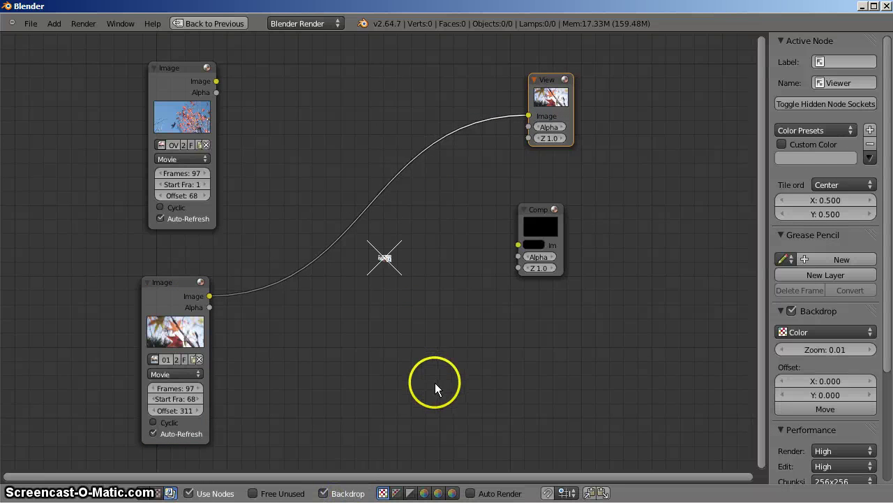
- Set Backdrop Zoom to 0.20 and preview the upper movie in the backdrop
scroll(435, 382, down, 1)
key(n)
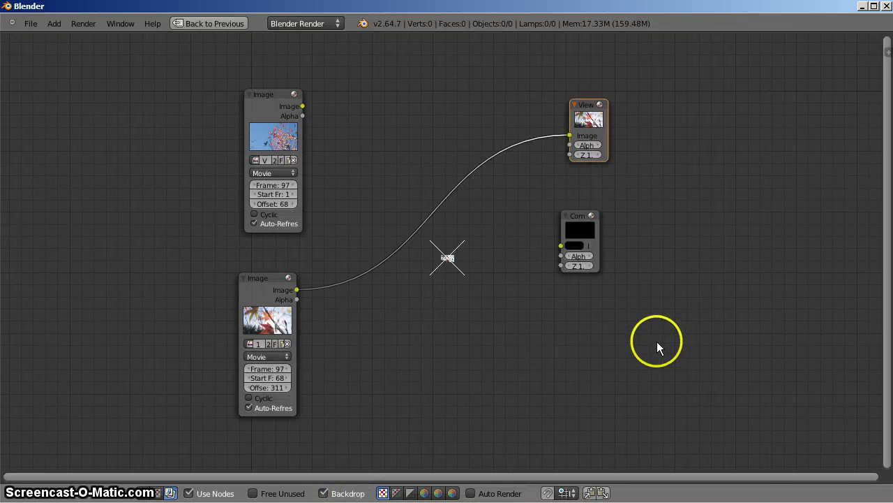
key(n)
scroll(837, 348, down, 2)
drag(827, 295, 857, 292)
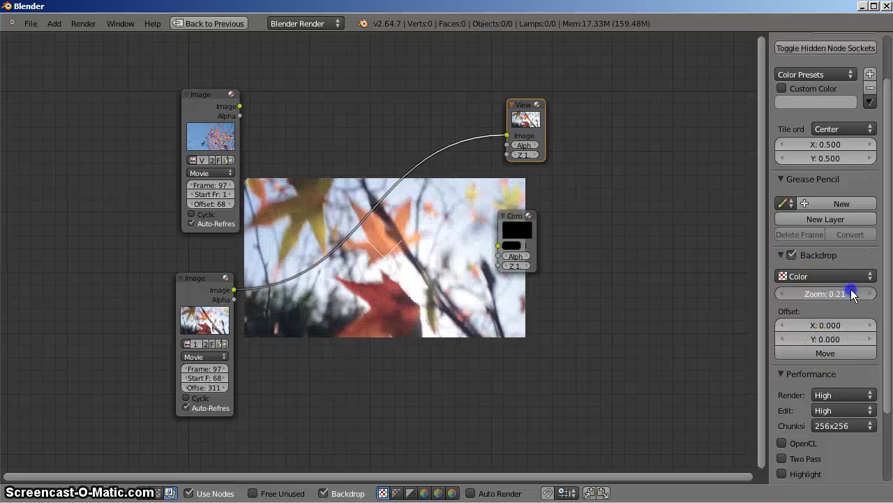
click(379, 265)
click(275, 143)
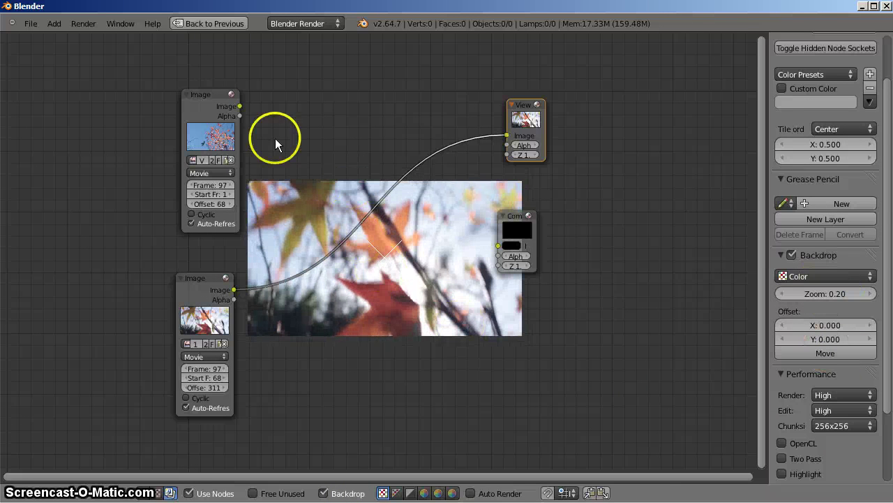
ctrl+shift+click(212, 110)
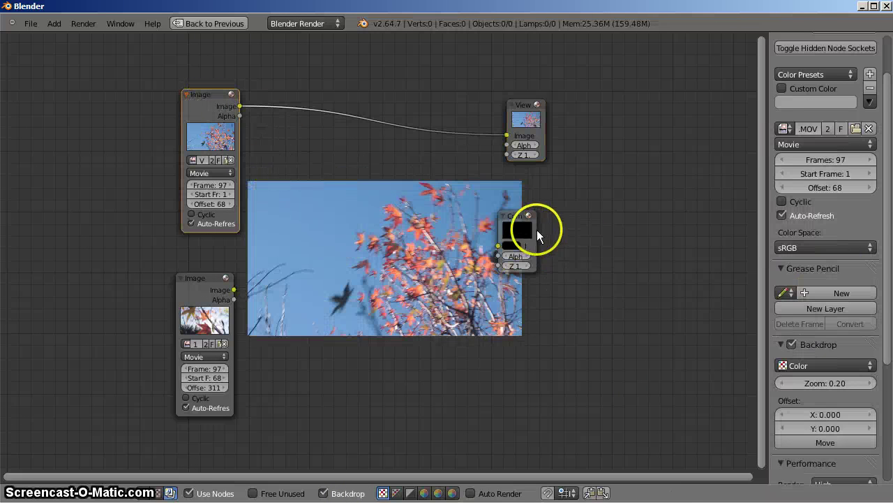
drag(526, 227, 549, 229)
- Set Performance Render and Edit quality to Low
click(824, 340)
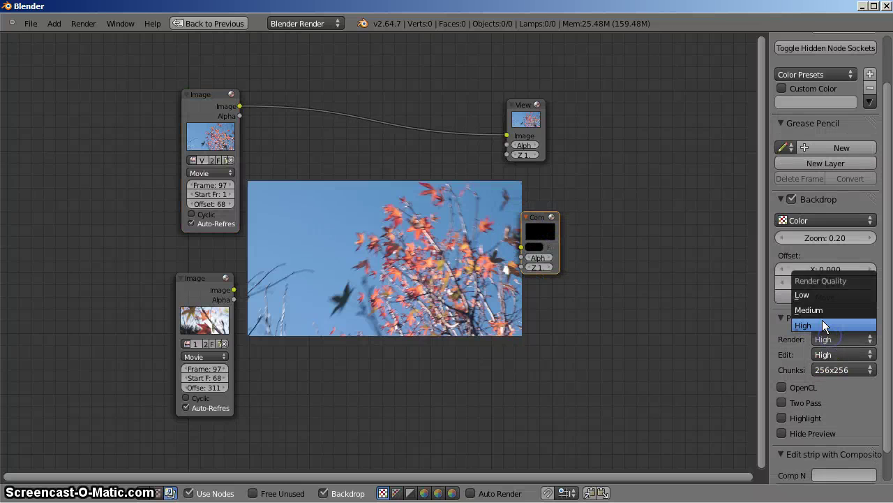
click(807, 295)
click(827, 354)
click(834, 310)
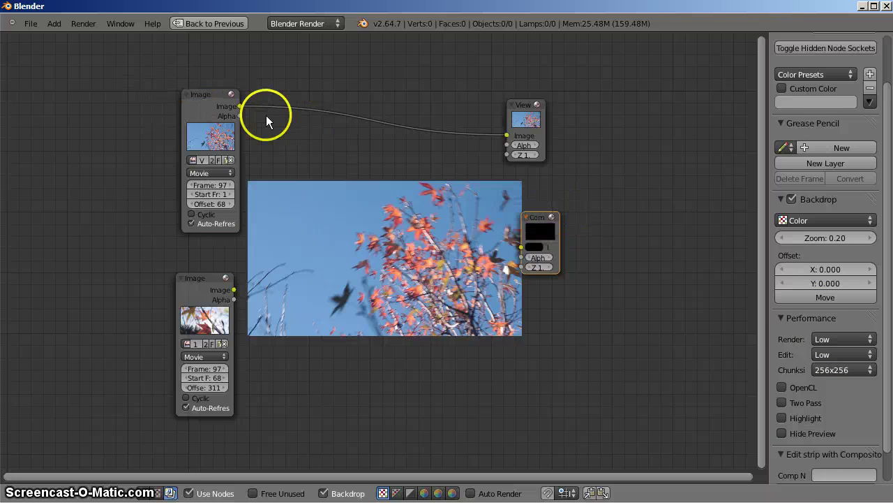
click(203, 95)
- Add an Ellipse Mask node (width 0.200, height 0.100) and link its mask to the Viewer
key(shift+a)
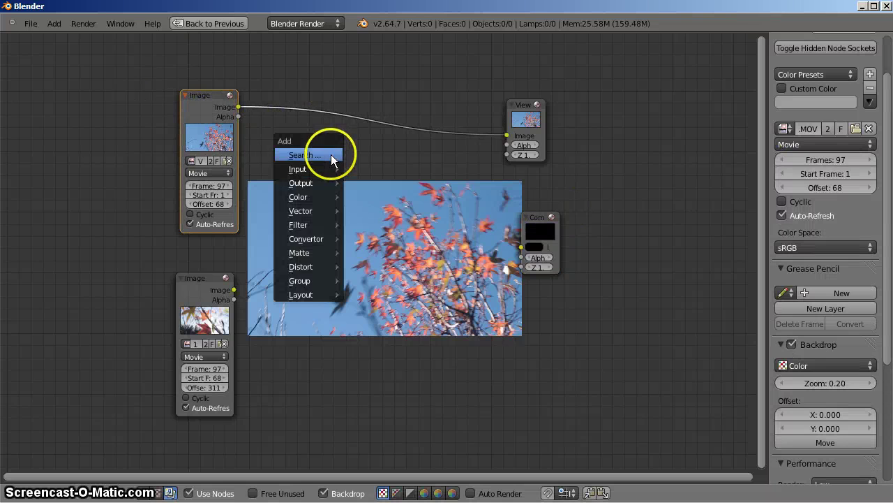
mouse_move(314, 282)
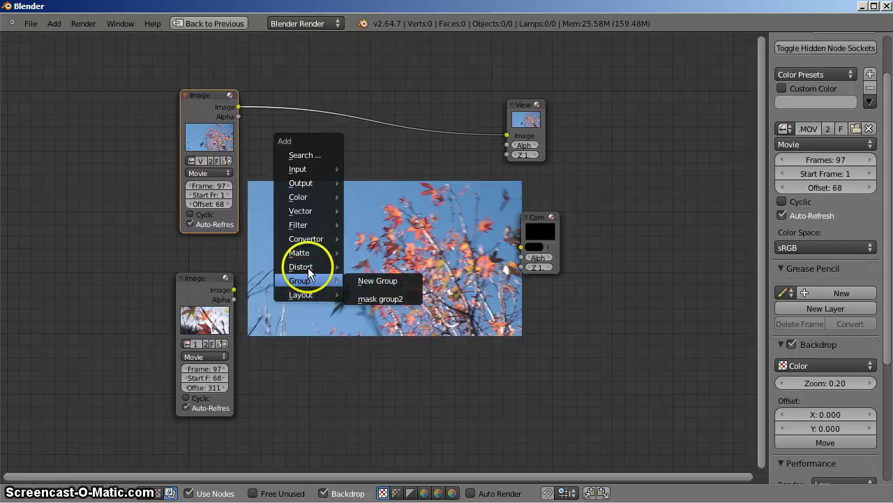
mouse_move(307, 268)
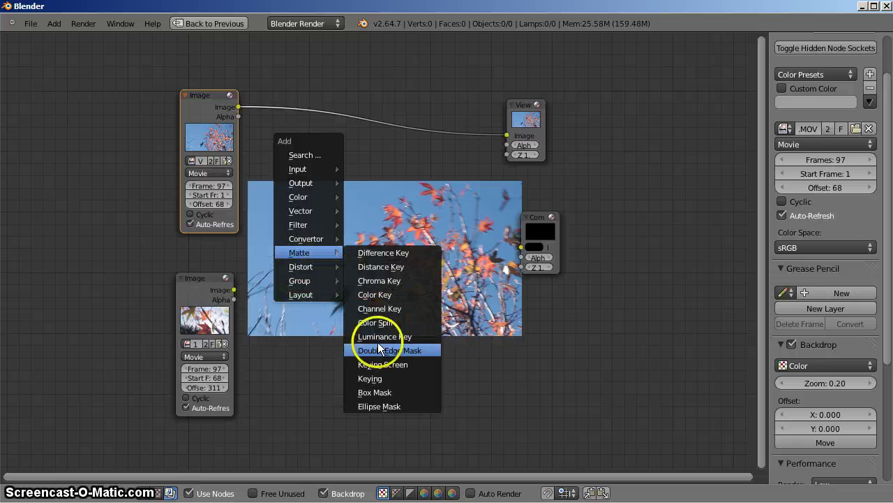
click(385, 407)
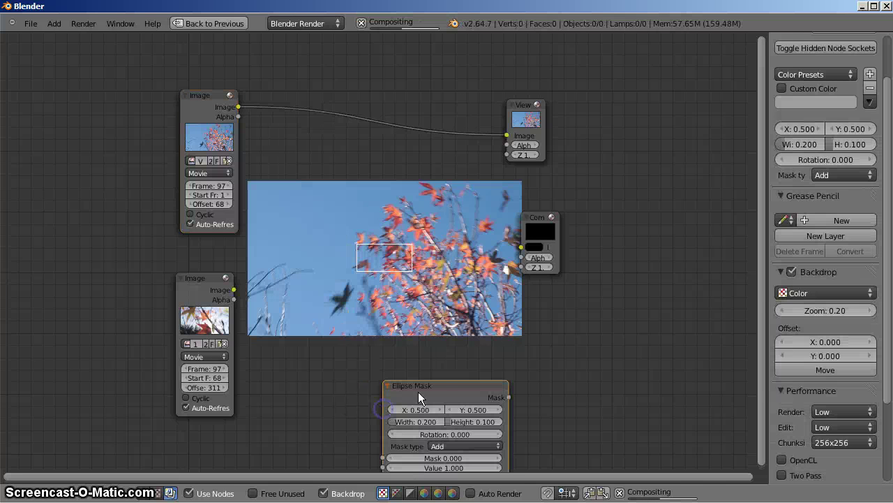
ctrl+shift+click(363, 193)
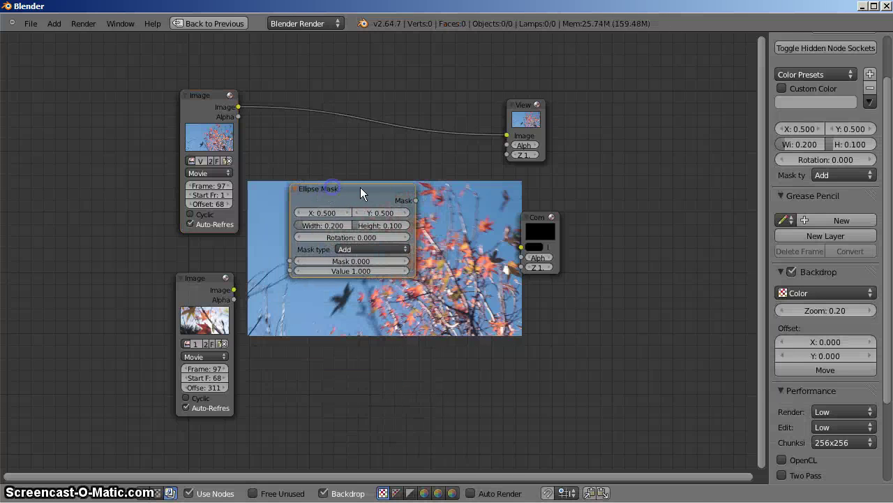
click(526, 131)
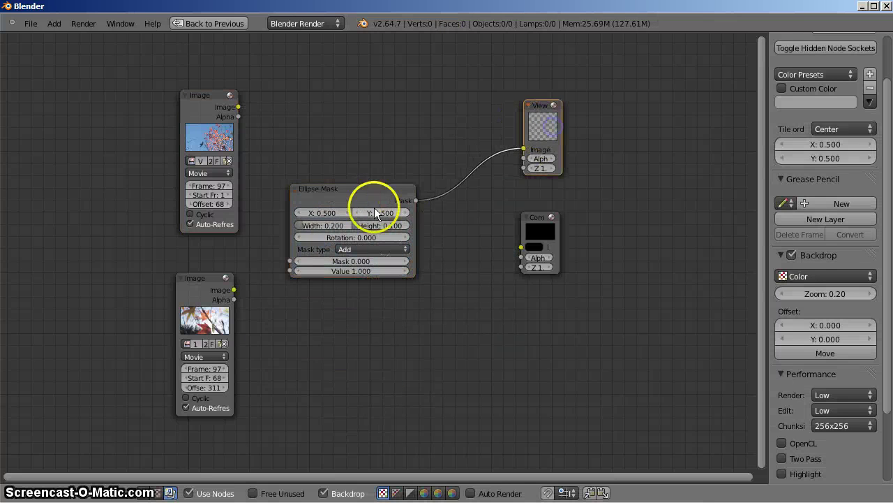
scroll(353, 255, up, 2)
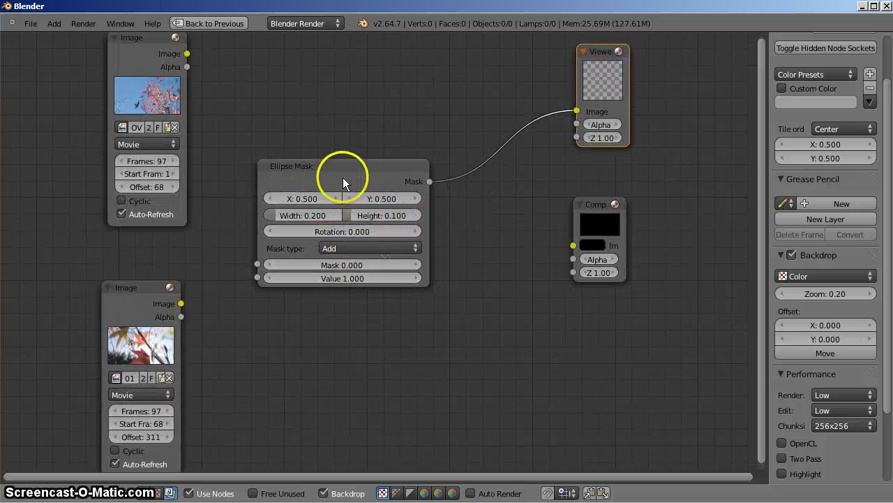
drag(342, 174, 331, 322)
key(shift+a)
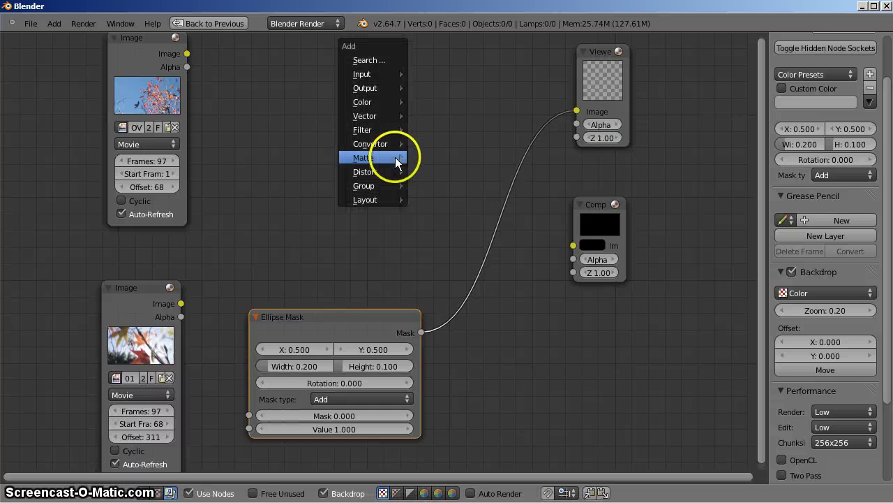
mouse_move(395, 160)
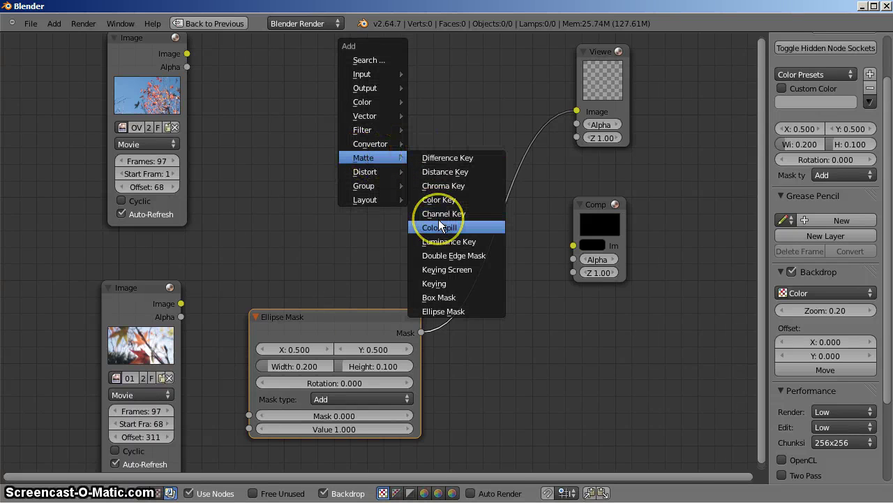
- Add a Color > Mix node into the link between the Ellipse Mask and the Viewer
mouse_move(377, 88)
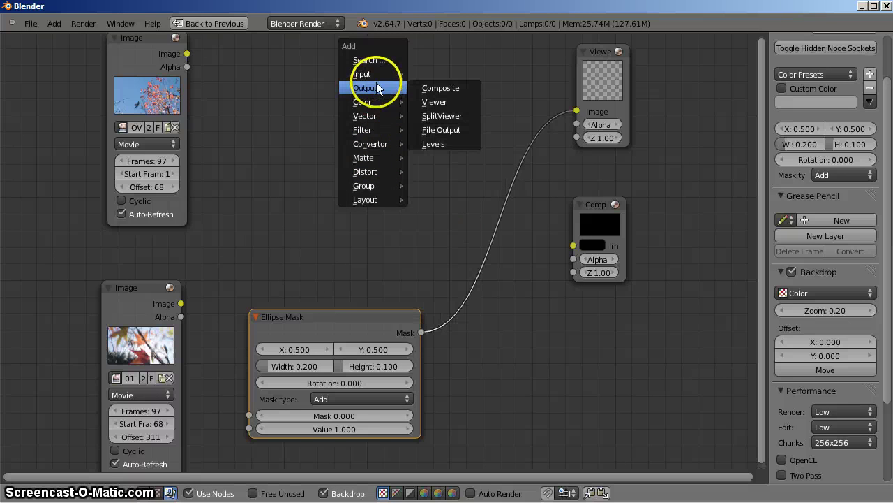
mouse_move(375, 105)
click(518, 113)
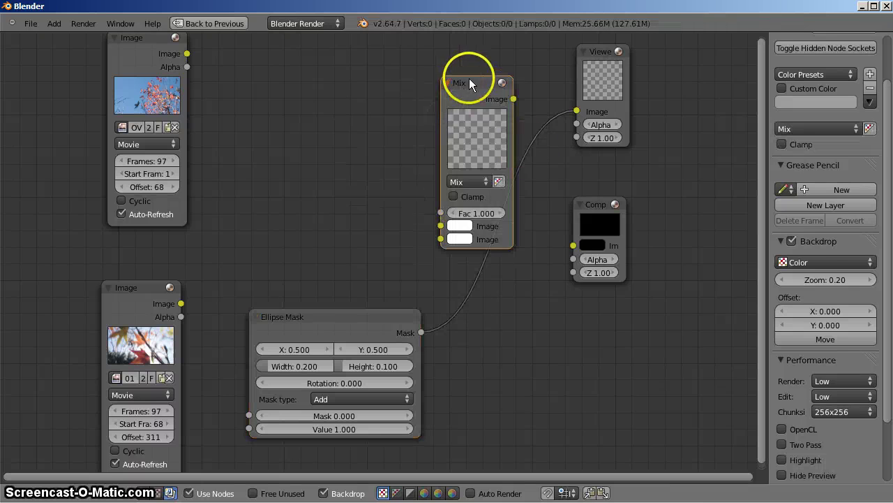
click(479, 139)
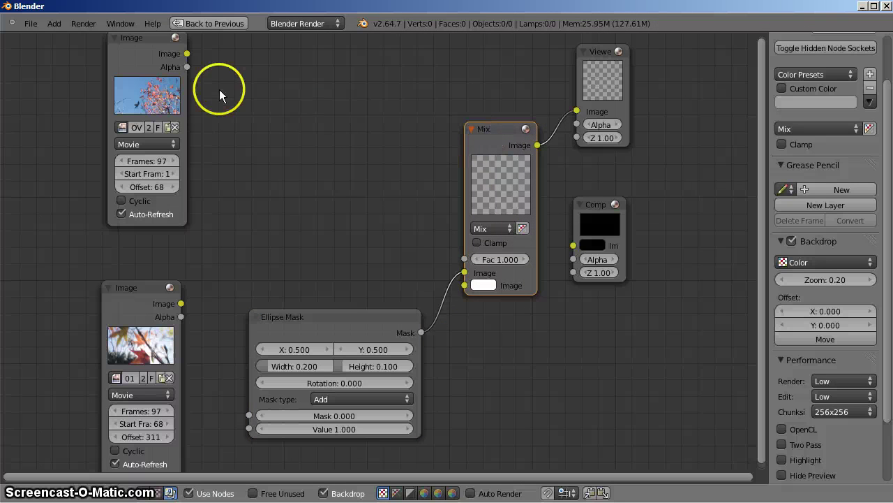
- Plug both movie clip nodes into the Mix node's two image inputs, swapping their order
drag(187, 53, 462, 286)
key(g)
click(325, 343)
click(140, 102)
drag(140, 103, 137, 55)
drag(358, 319, 340, 363)
ctrl+right_drag(481, 332, 422, 335)
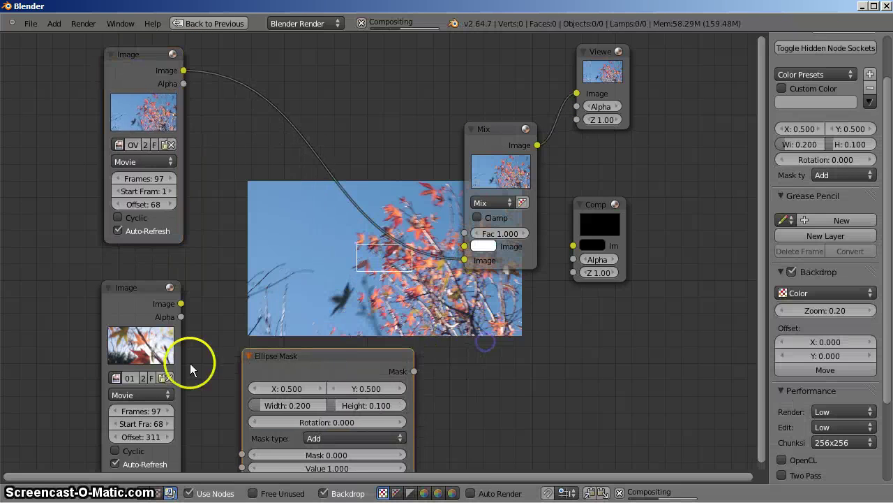
drag(181, 303, 464, 247)
click(463, 266)
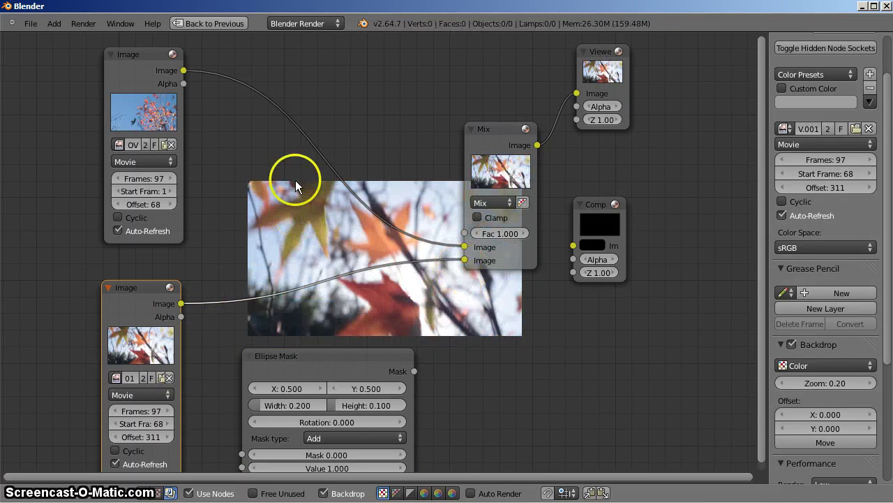
- Wire the Ellipse Mask into the Mix factor and size it to width 0.652, height 0.483
drag(317, 356, 281, 328)
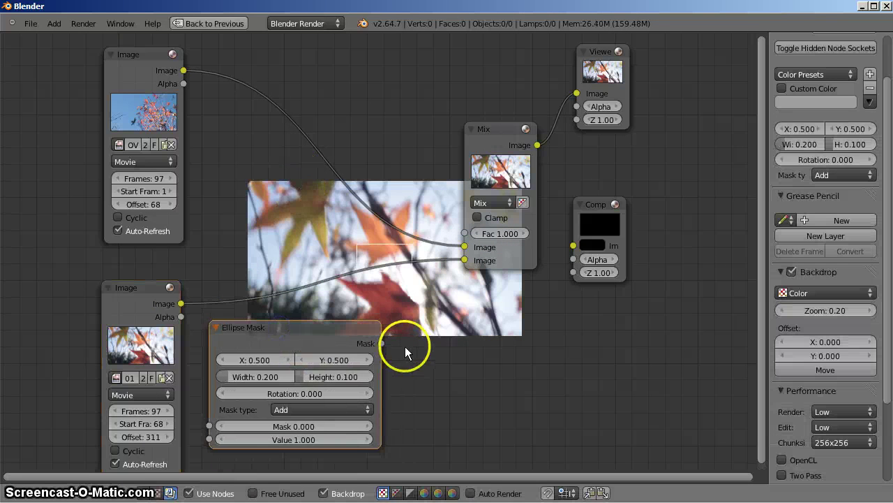
drag(380, 343, 464, 237)
scroll(414, 255, up, 2)
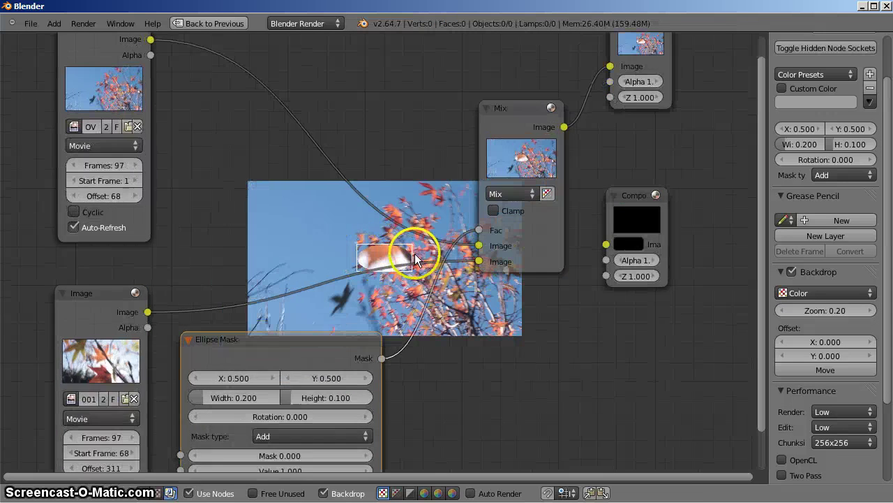
scroll(419, 273, down, 1)
click(284, 344)
scroll(415, 350, down, 1)
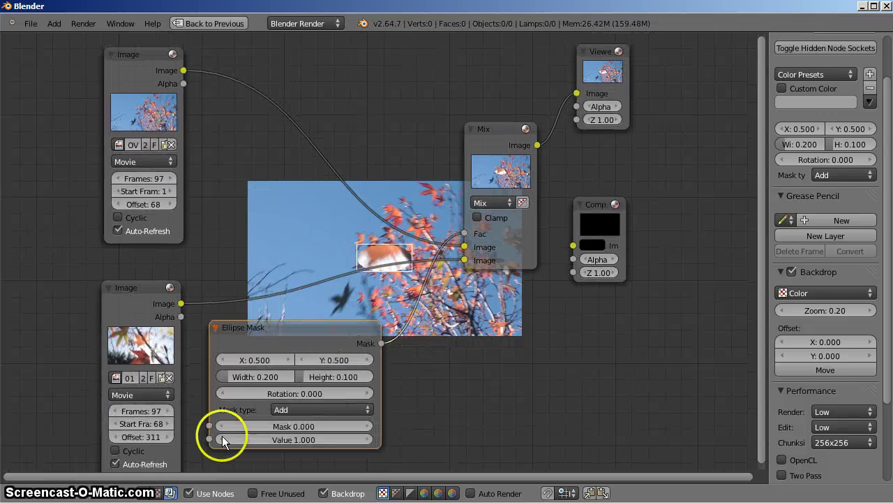
drag(256, 377, 268, 377)
drag(344, 377, 349, 378)
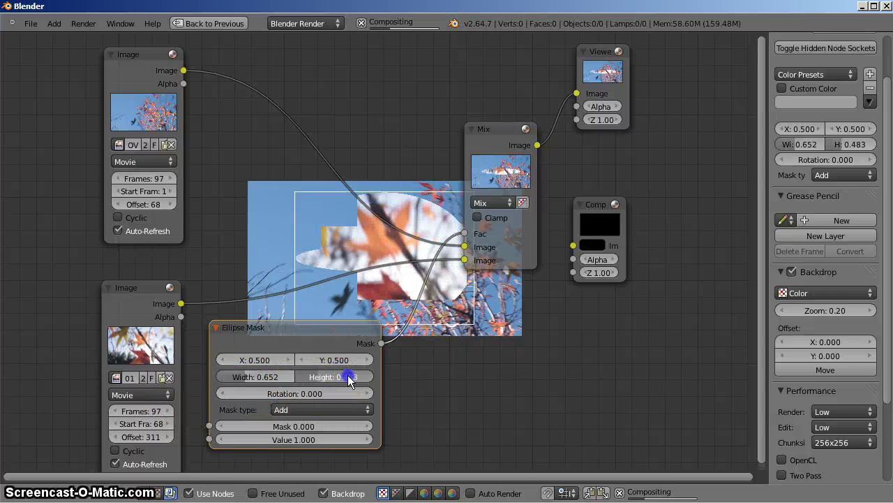
- Reposition the Mix and Composite nodes and connect the Mix result to the Composite output
drag(510, 150, 538, 234)
drag(613, 214, 692, 219)
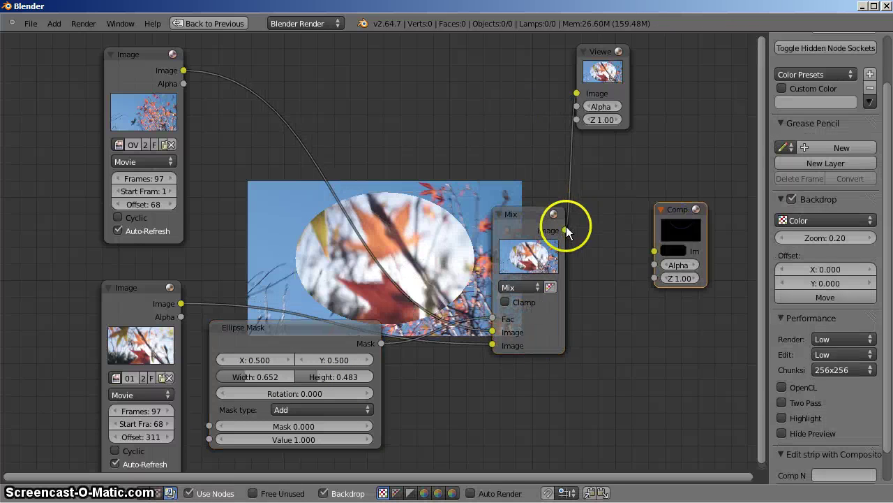
drag(565, 230, 650, 255)
drag(519, 214, 568, 214)
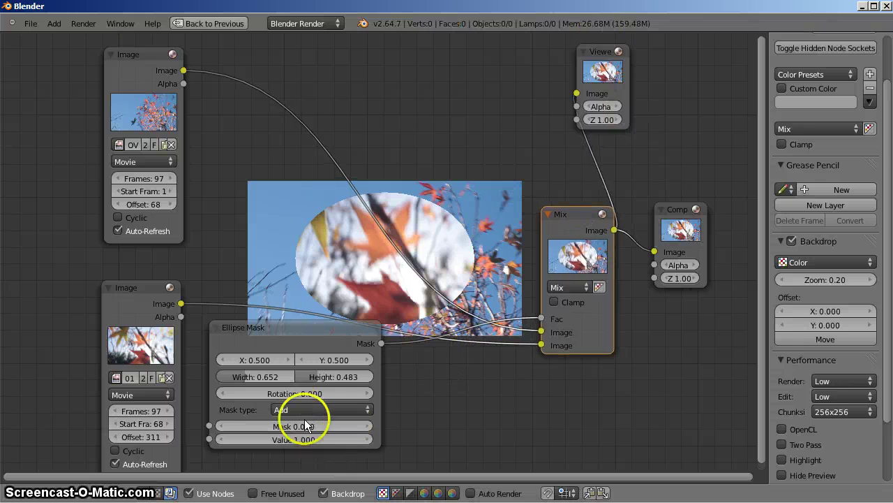
- Tidy the node layout and add a reroute point on the mask link, routed lower down
drag(147, 291, 126, 268)
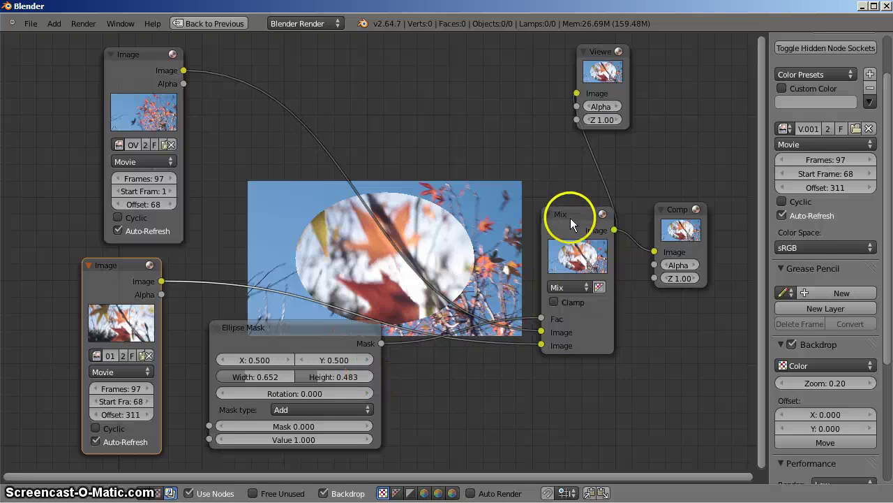
drag(574, 220, 587, 187)
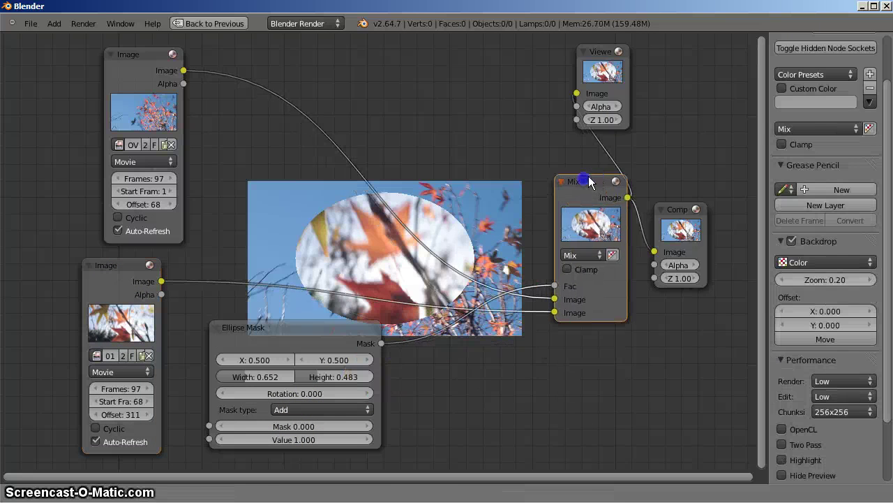
click(430, 329)
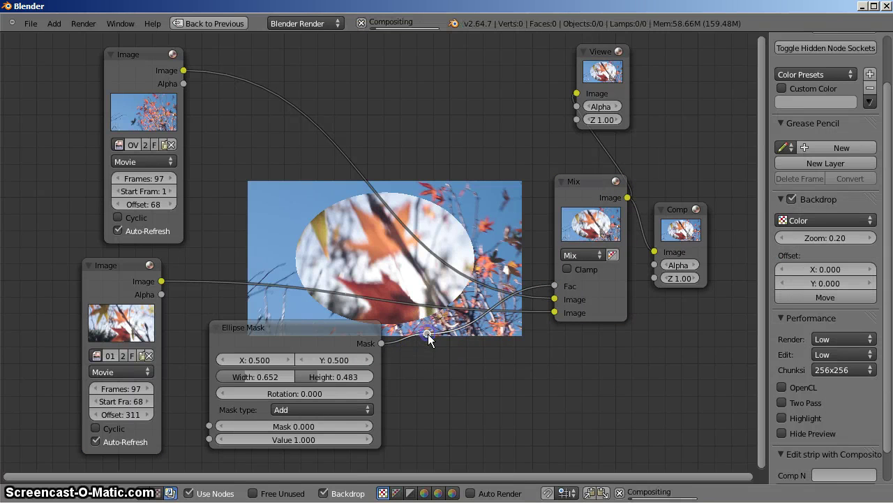
drag(428, 333, 523, 430)
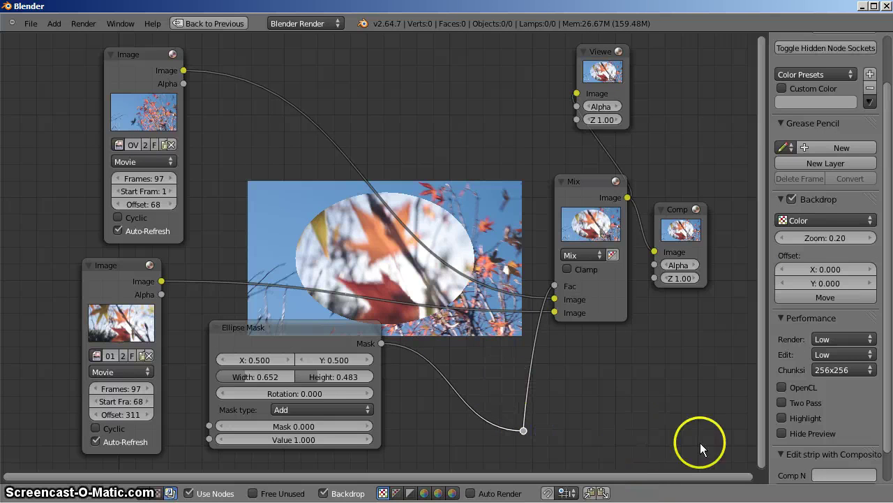
middle_drag(693, 438, 627, 342)
- Insert a Fast Gaussian Blur node on the mask link with X and Y set to 20
key(shift+a)
mouse_move(445, 254)
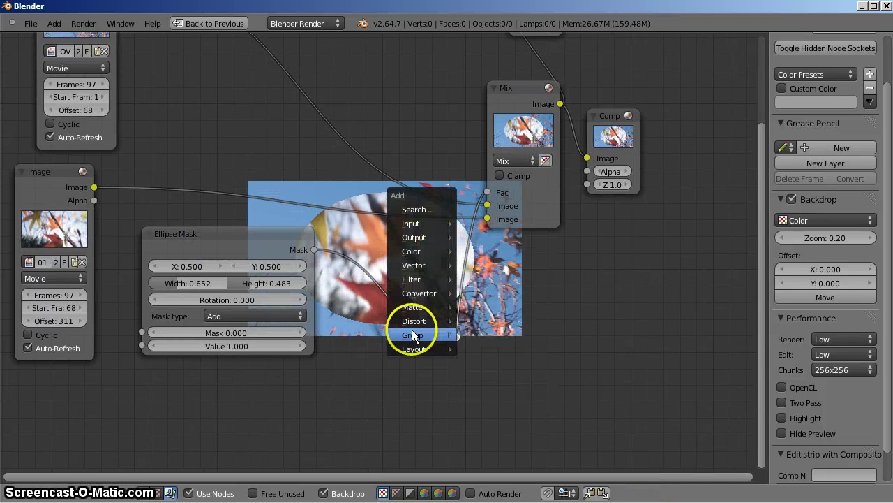
mouse_move(425, 277)
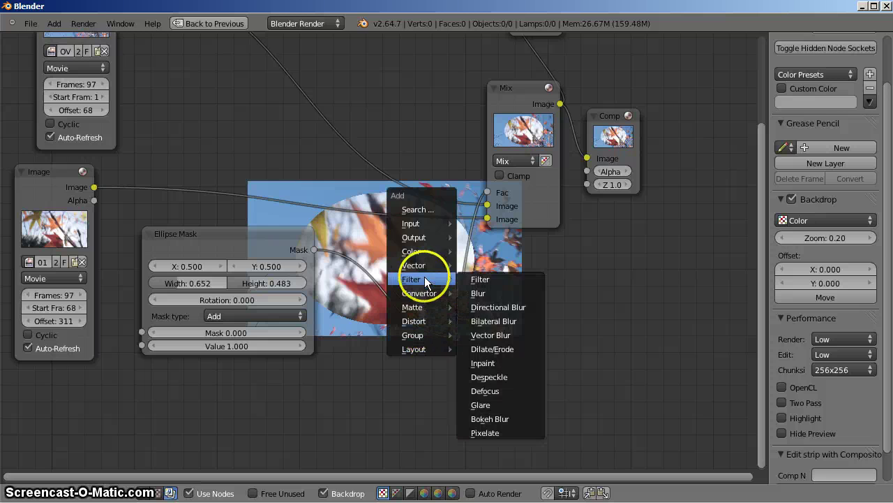
click(480, 293)
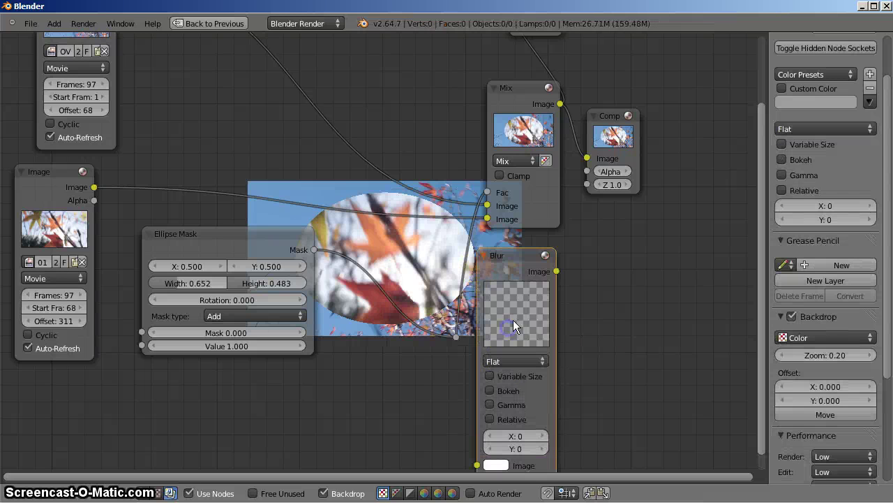
click(516, 360)
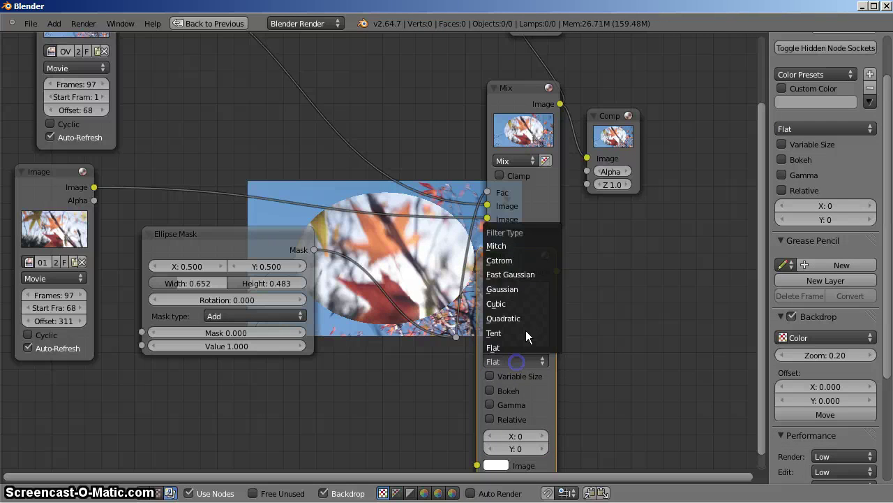
click(532, 273)
drag(525, 255, 350, 251)
click(387, 393)
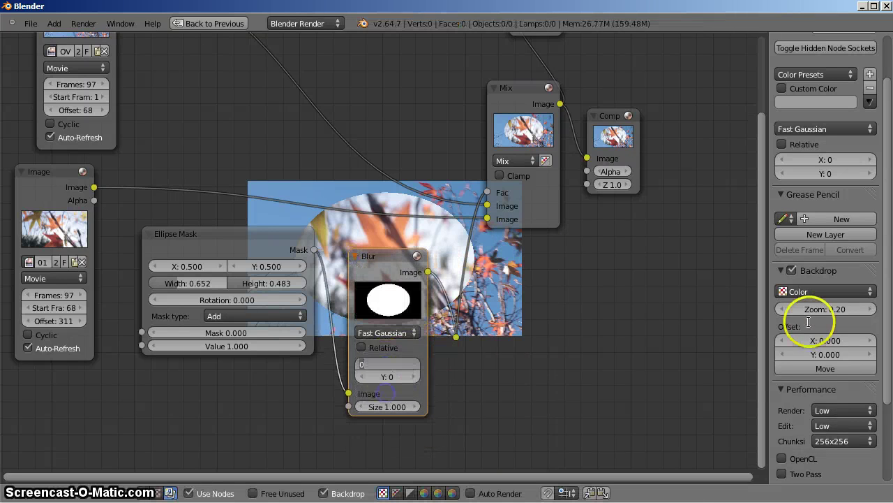
key(Tab)
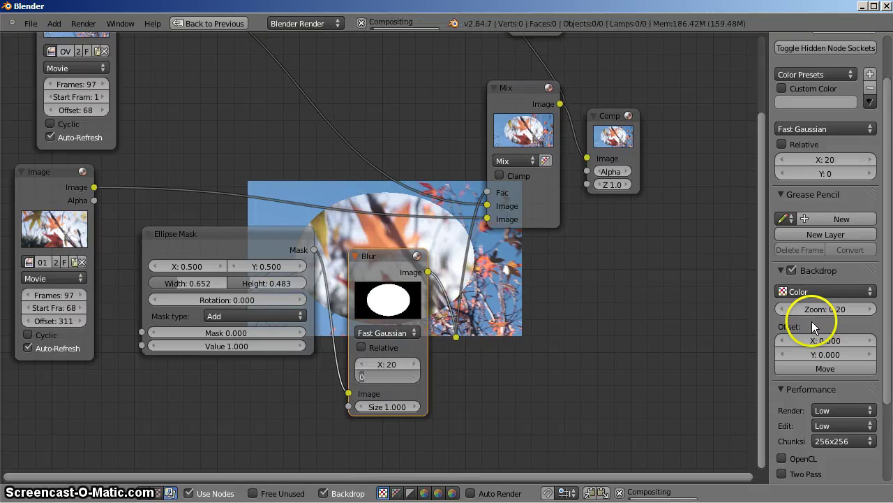
text(20)
key(Return)
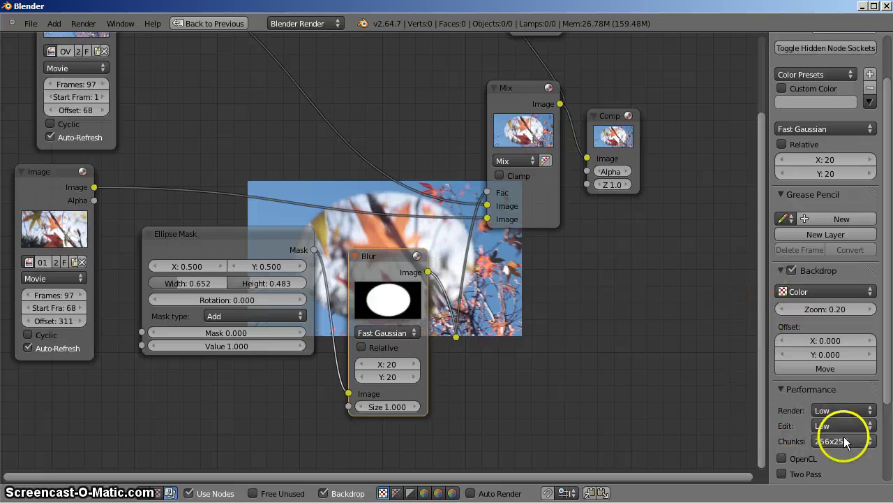
- Raise the blur's X and Y sizes to 100
drag(840, 308, 862, 311)
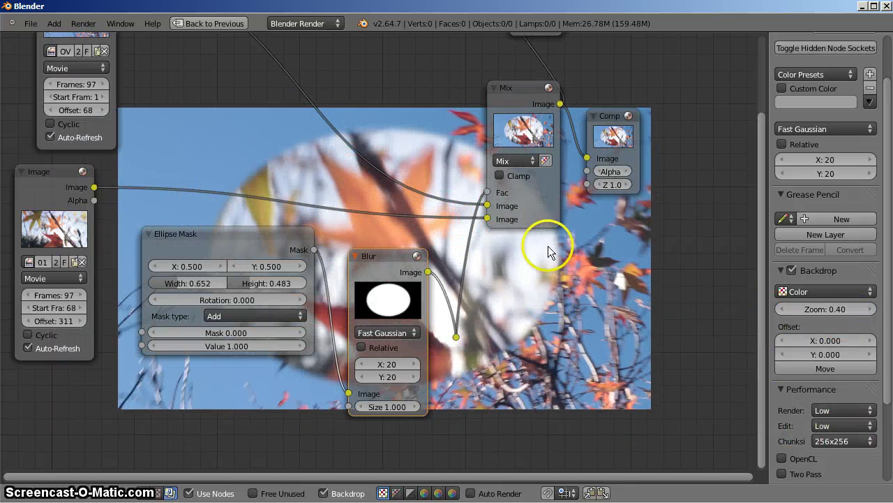
click(371, 368)
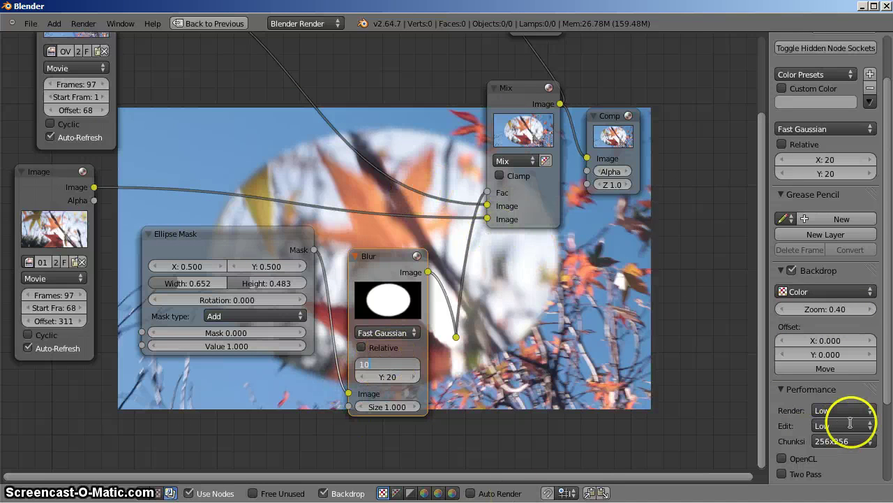
text(100)
key(Tab)
text(100)
key(Return)
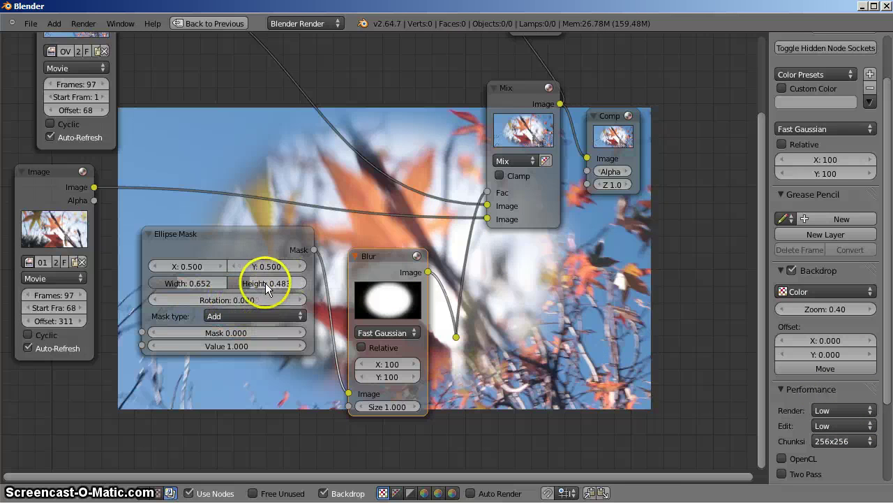
- Reshape the ellipse mask to width 0.791, height 0.448, rotation 24.824 and Y 0.296
mouse_move(259, 283)
mouse_down()
mouse_move(284, 286)
mouse_move(259, 285)
mouse_up()
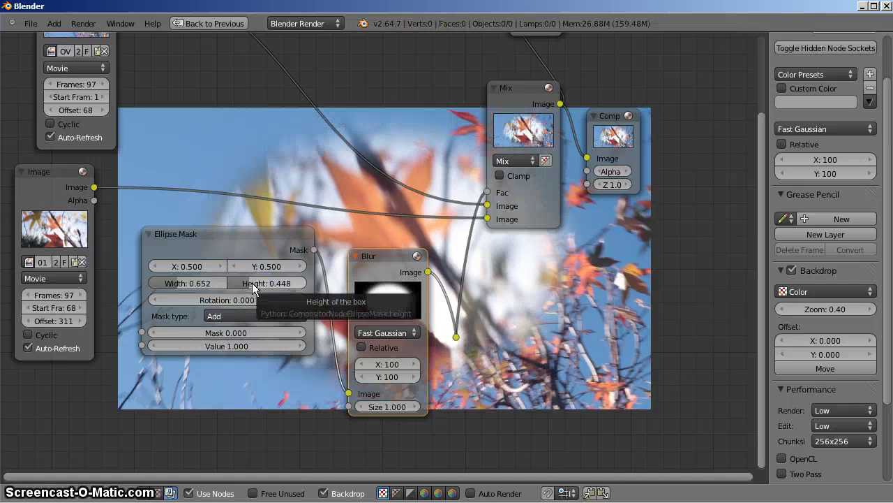
drag(163, 284, 274, 306)
click(246, 300)
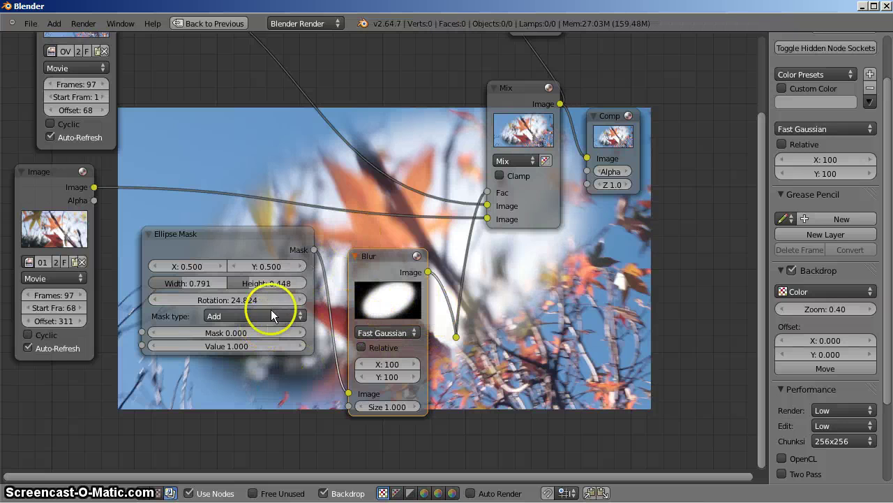
drag(270, 271, 261, 266)
drag(259, 235, 259, 250)
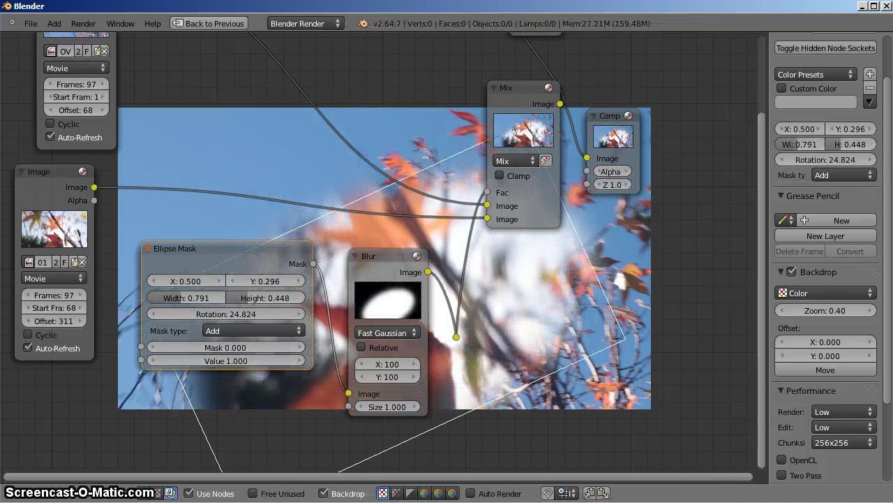
- Keyframe the Ellipse Mask position at X 0.500, Y 0.296 on frame 15
key(ctrl+Up)
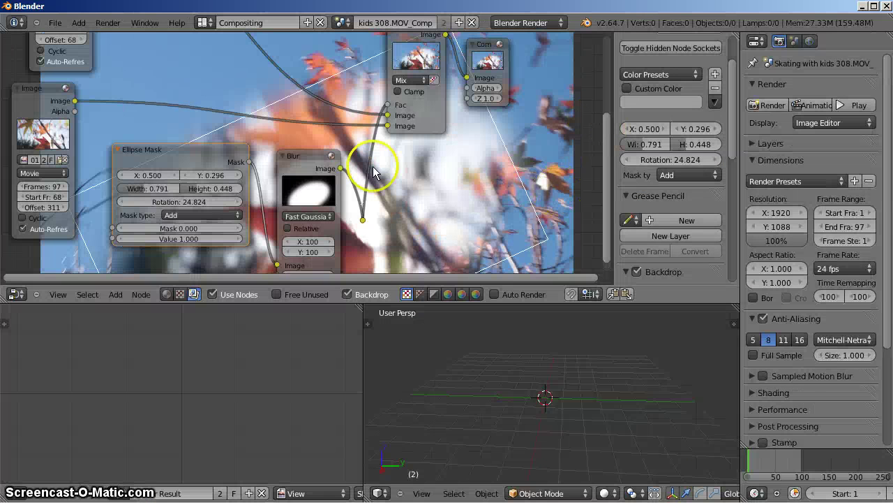
click(755, 461)
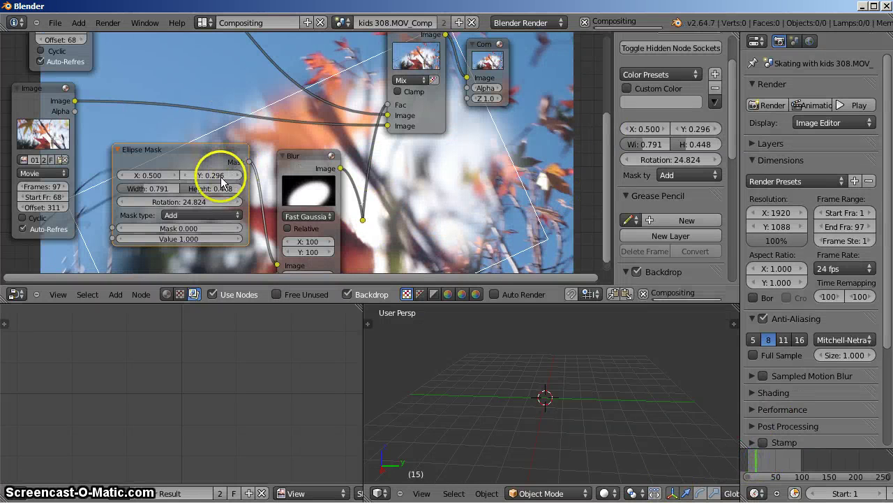
key(i)
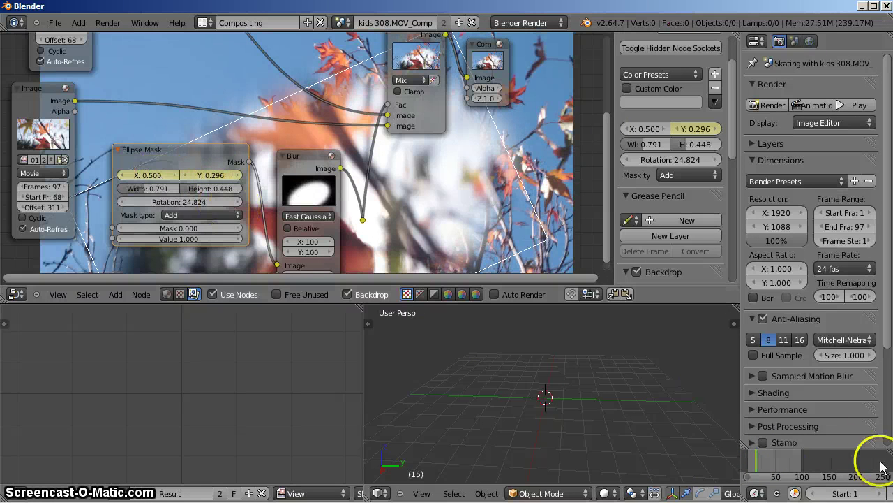
- At frame 65, move the ellipse mask to X 0.212, Y 0.098, then scrub back to check
click(783, 462)
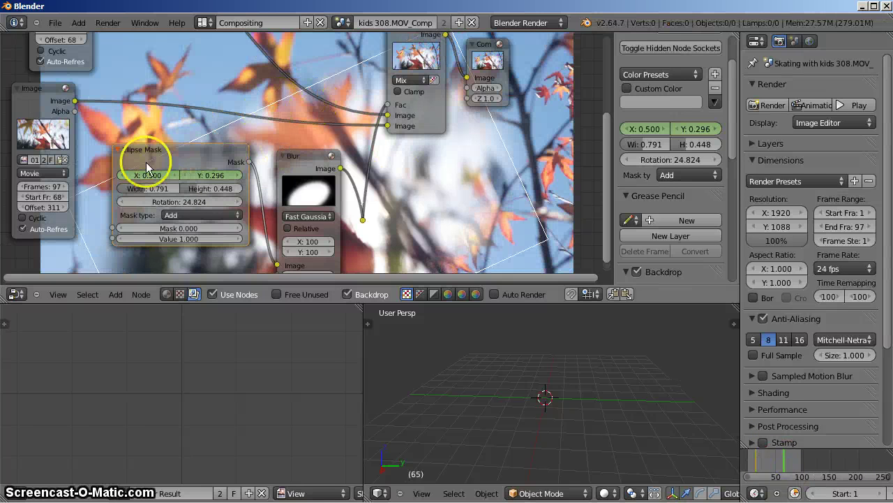
drag(160, 181, 134, 180)
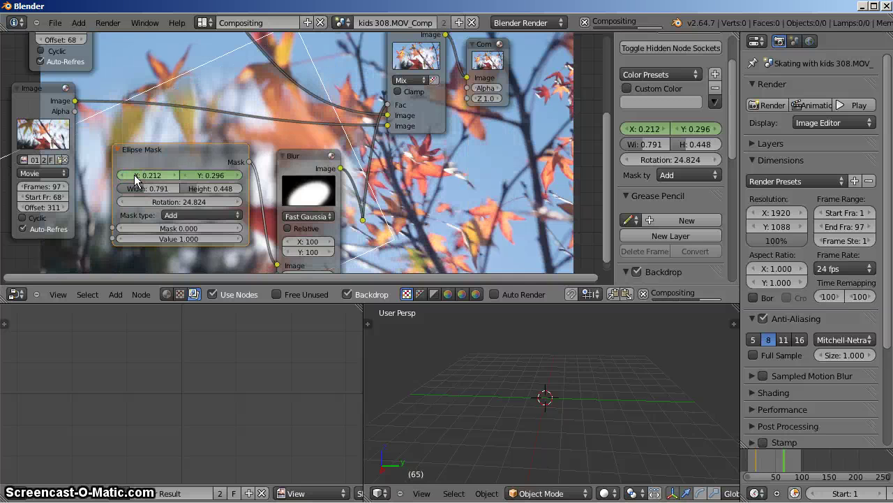
click(210, 180)
drag(209, 180, 202, 177)
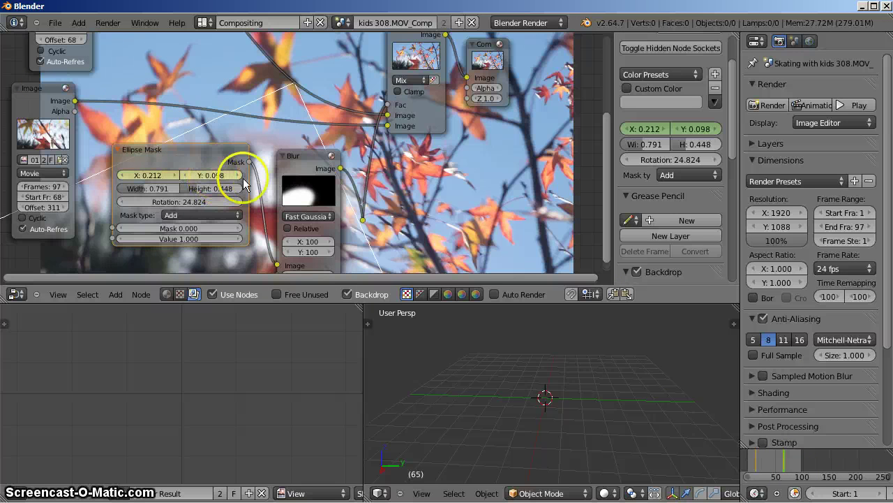
mouse_move(768, 460)
mouse_down()
mouse_move(759, 462)
mouse_move(789, 461)
mouse_move(767, 458)
mouse_up()
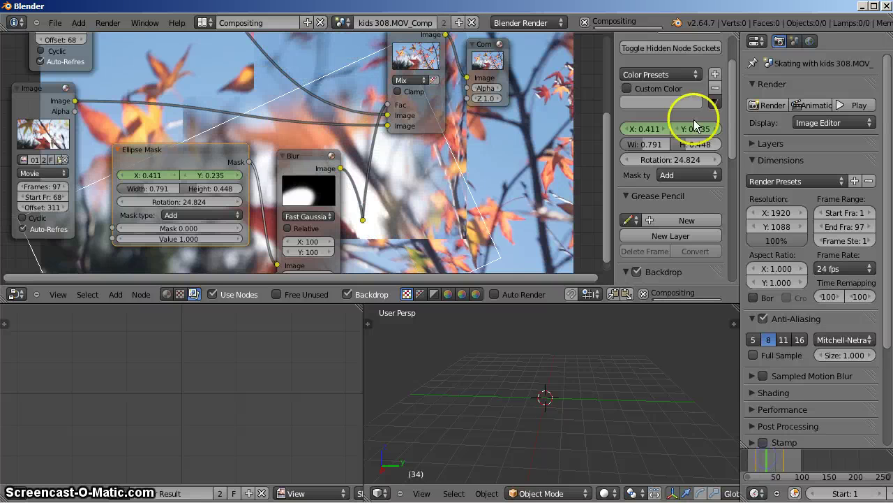
scroll(658, 74, down, 6)
scroll(667, 167, down, 5)
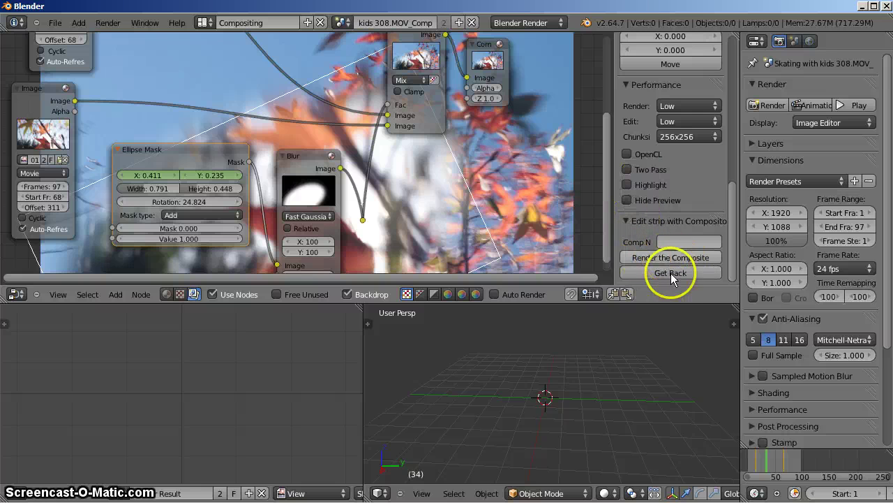
- Render the composite back into the sequence, then switch to the Video Editing layout
click(635, 259)
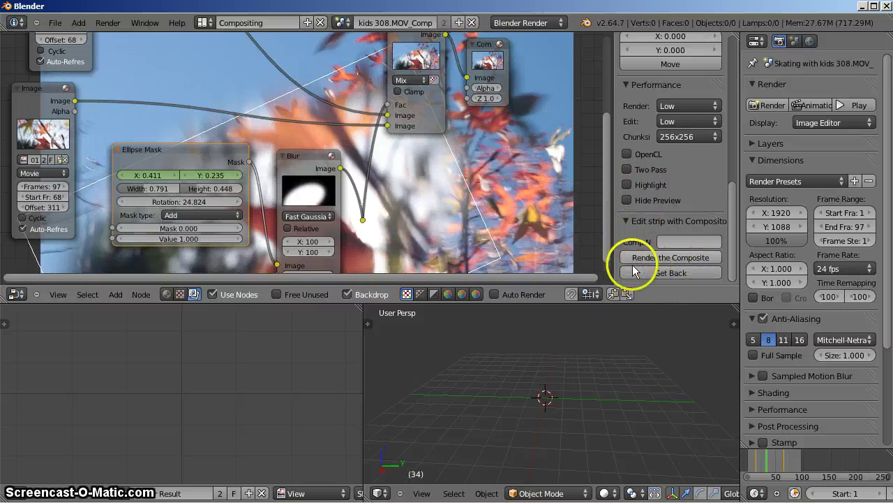
click(689, 272)
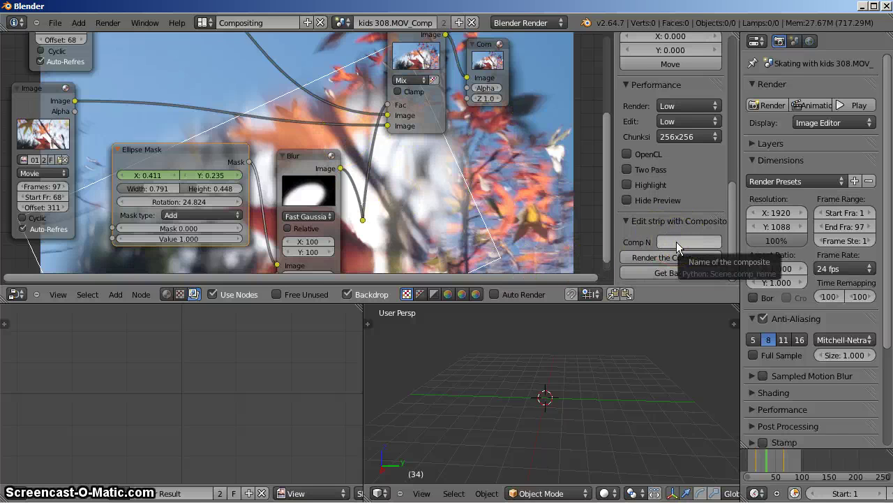
click(203, 22)
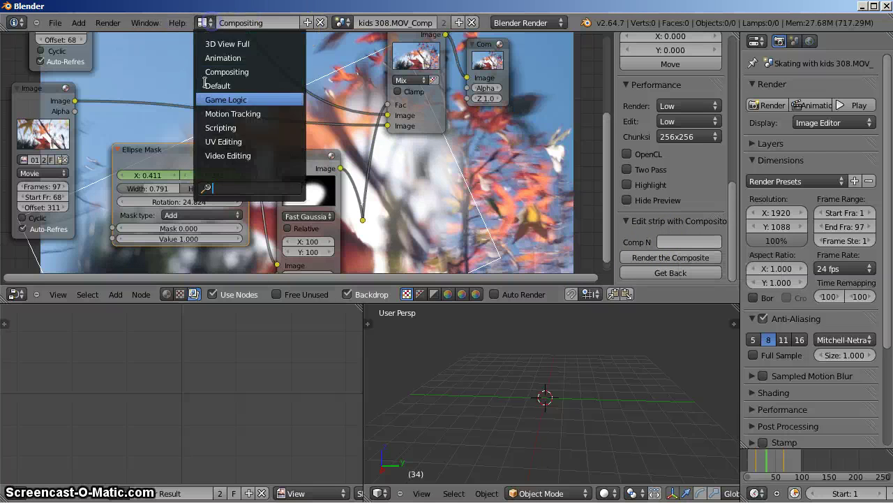
click(248, 155)
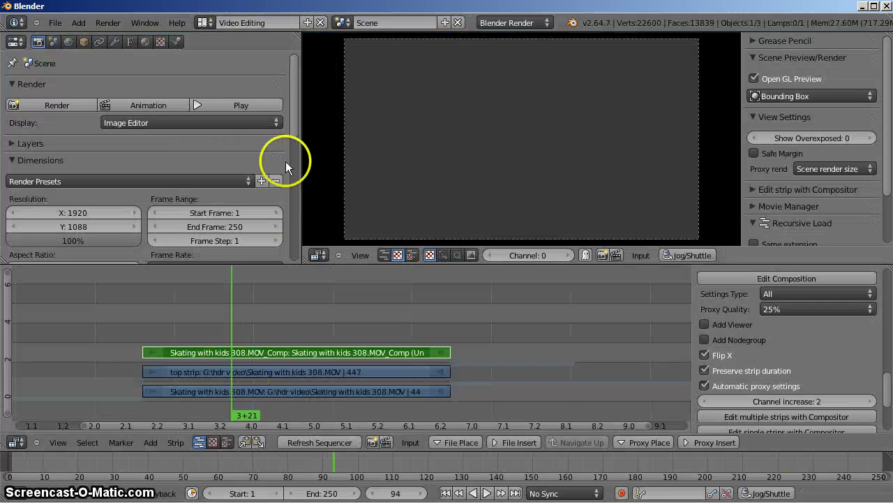
- Pick a scene from the scene list and move the playhead to frame 101
click(343, 22)
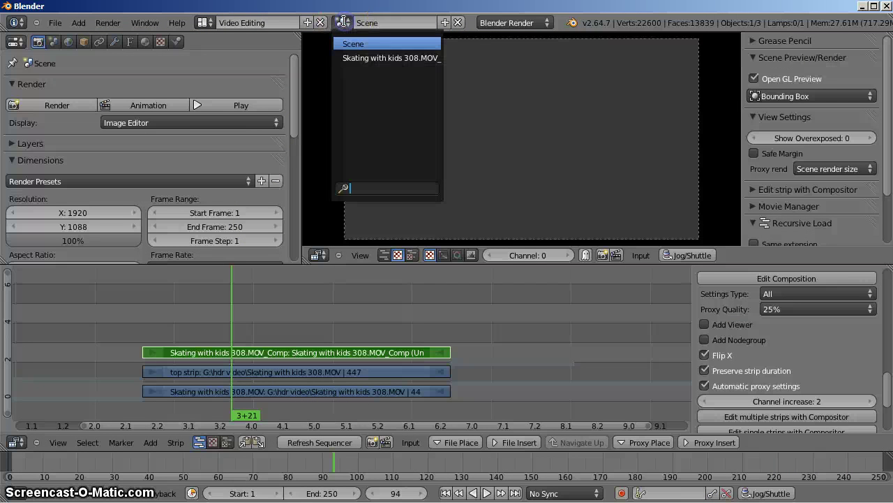
click(379, 54)
click(388, 65)
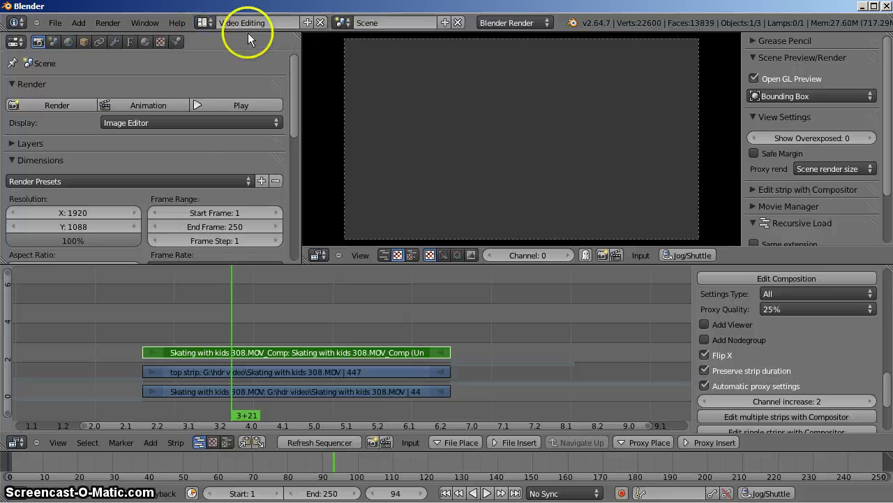
click(245, 334)
click(254, 332)
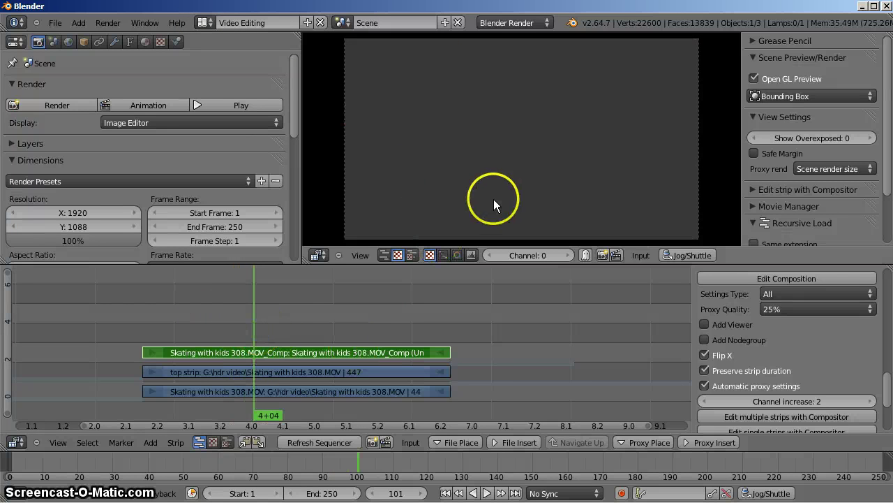
- Turn off Open GL Preview and set the preview shading from Bounding Box to Rendered
click(793, 80)
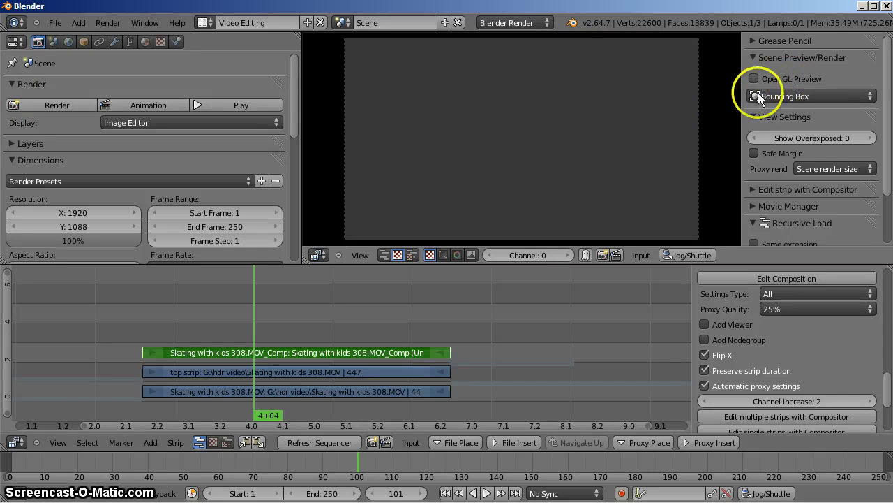
click(781, 57)
click(780, 56)
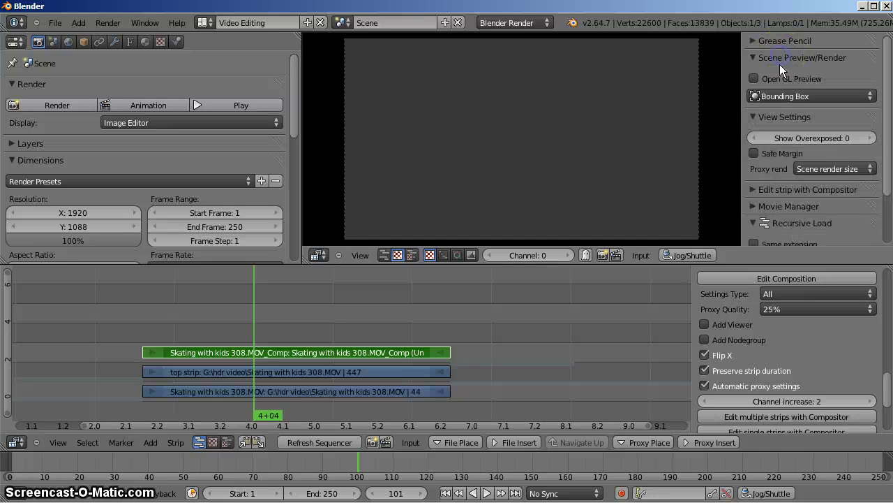
click(799, 96)
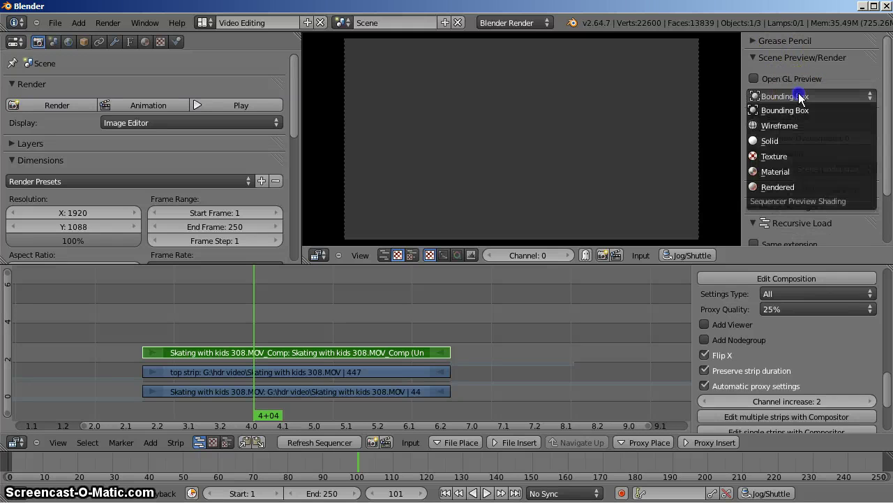
click(796, 187)
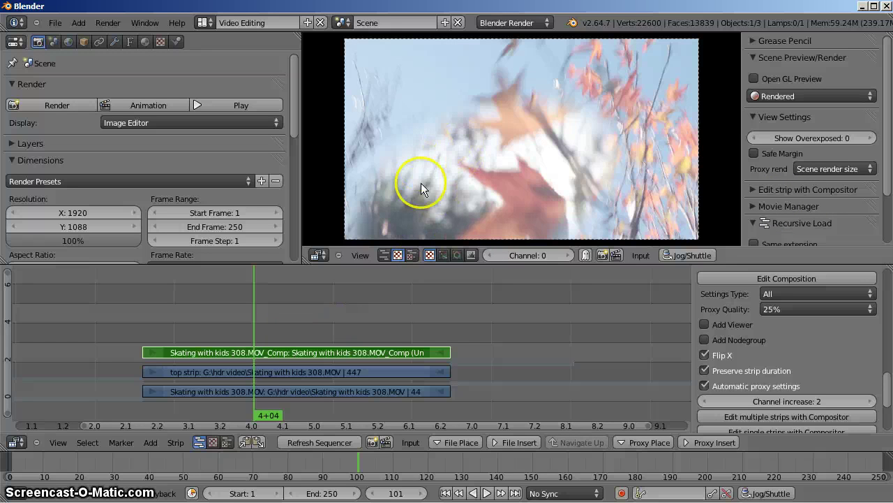
- Step the playhead through frames 109, 123 and 143 to frame 144 to watch the wipe
click(282, 332)
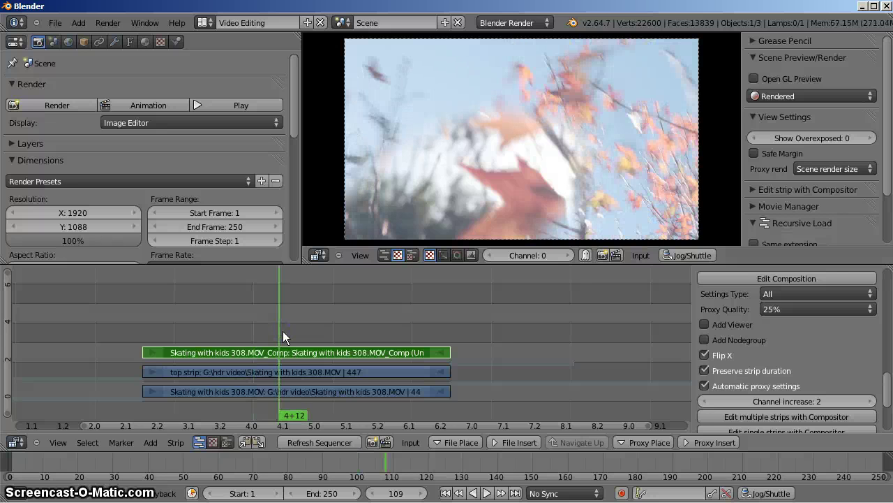
click(304, 331)
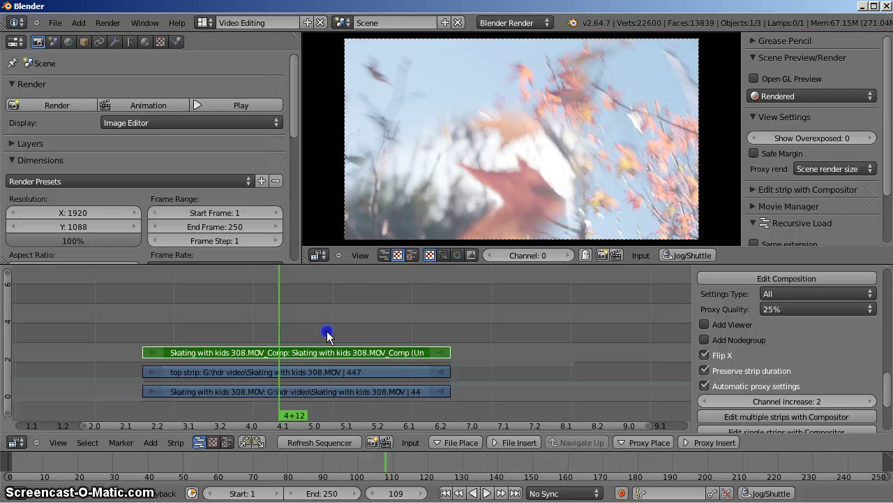
click(324, 332)
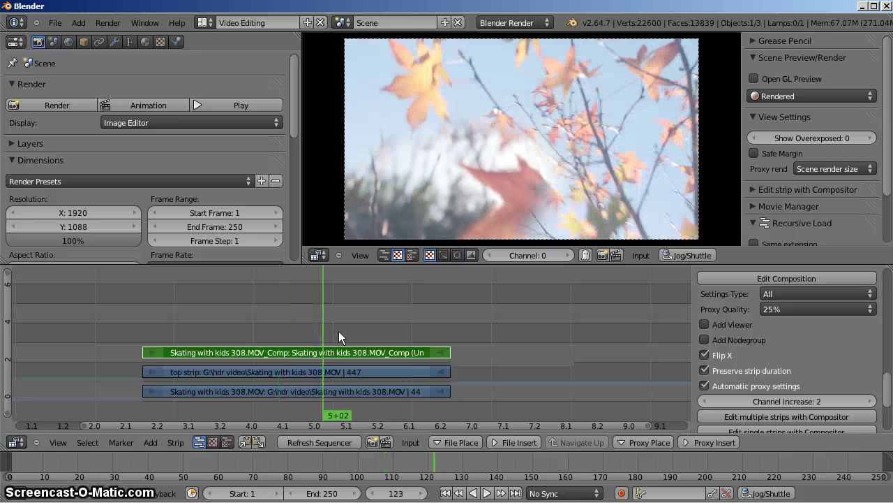
right_click(392, 322)
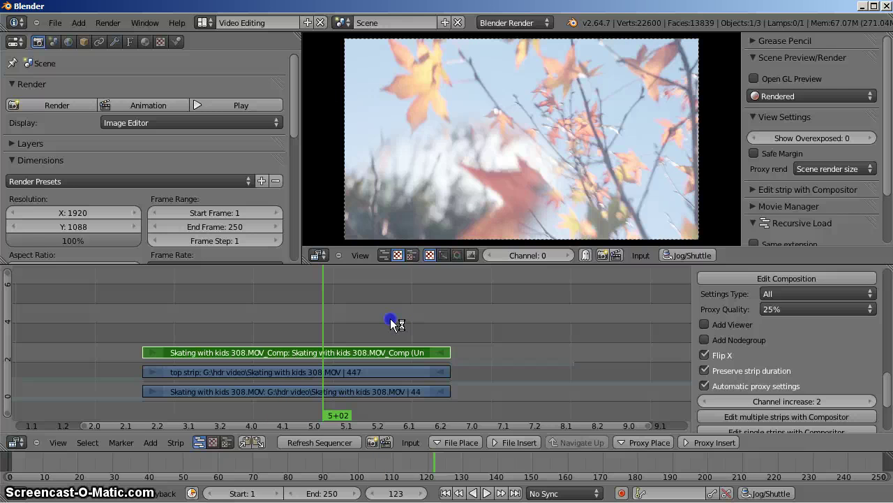
click(393, 323)
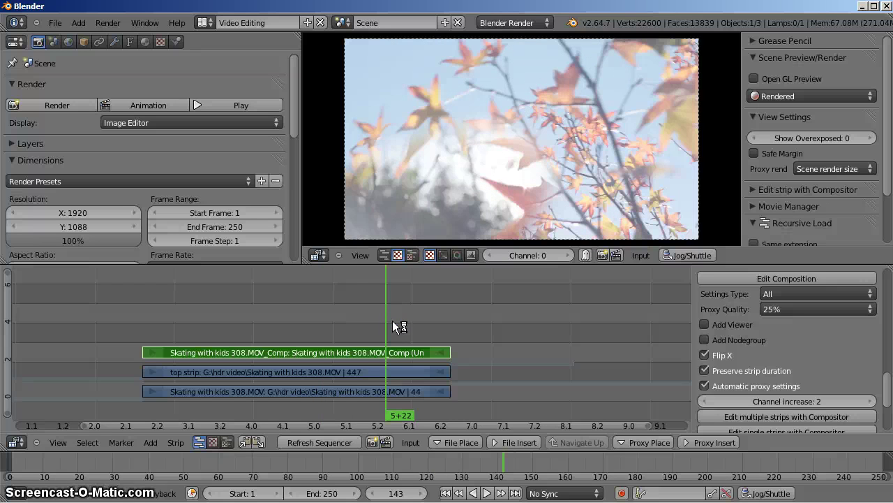
click(409, 335)
- Drag the sequencer playhead back to frame 136 to view the masked autumn-leaves composite
scroll(794, 367, down, 3)
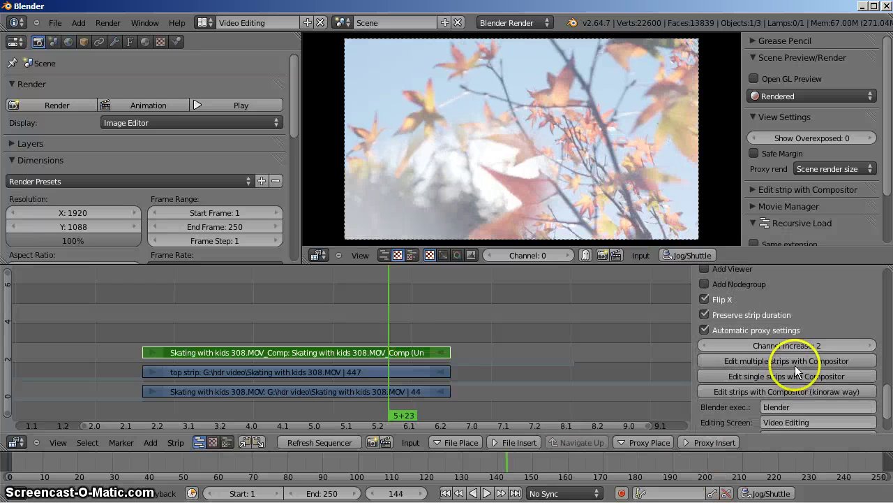
scroll(795, 413, down, 2)
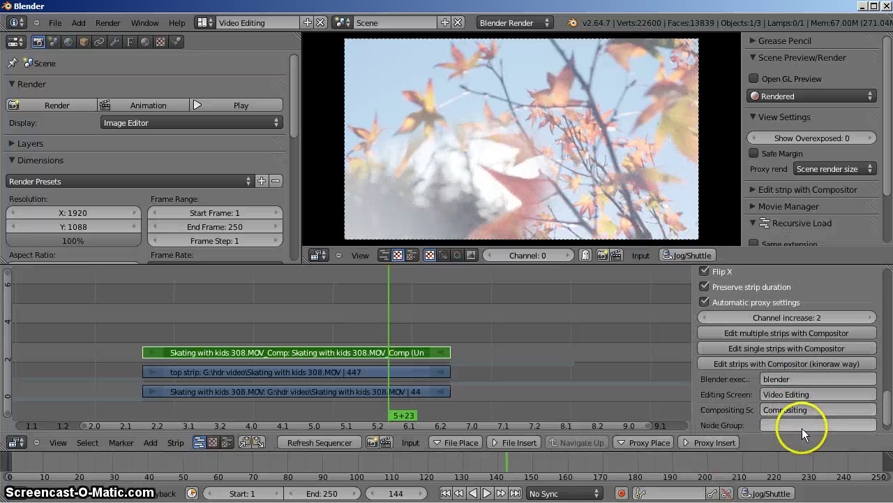
scroll(802, 428, down, 1)
scroll(794, 403, up, 2)
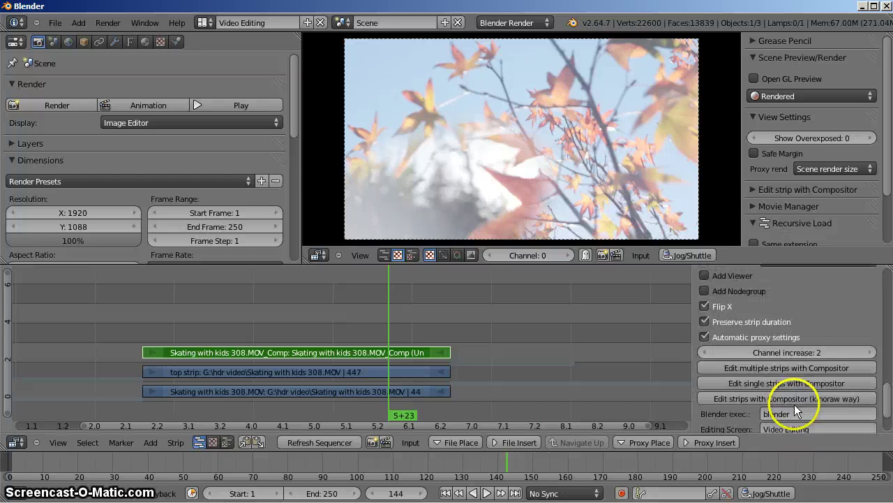
scroll(787, 346, up, 1)
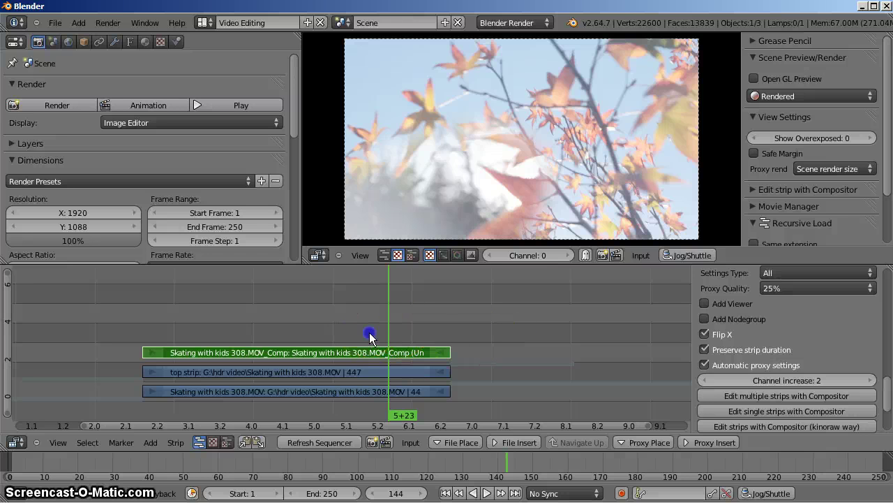
drag(370, 337, 363, 335)
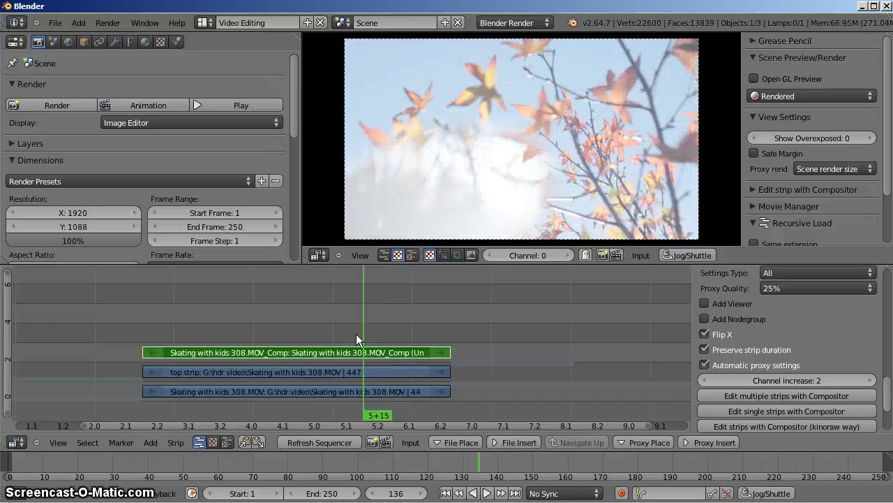